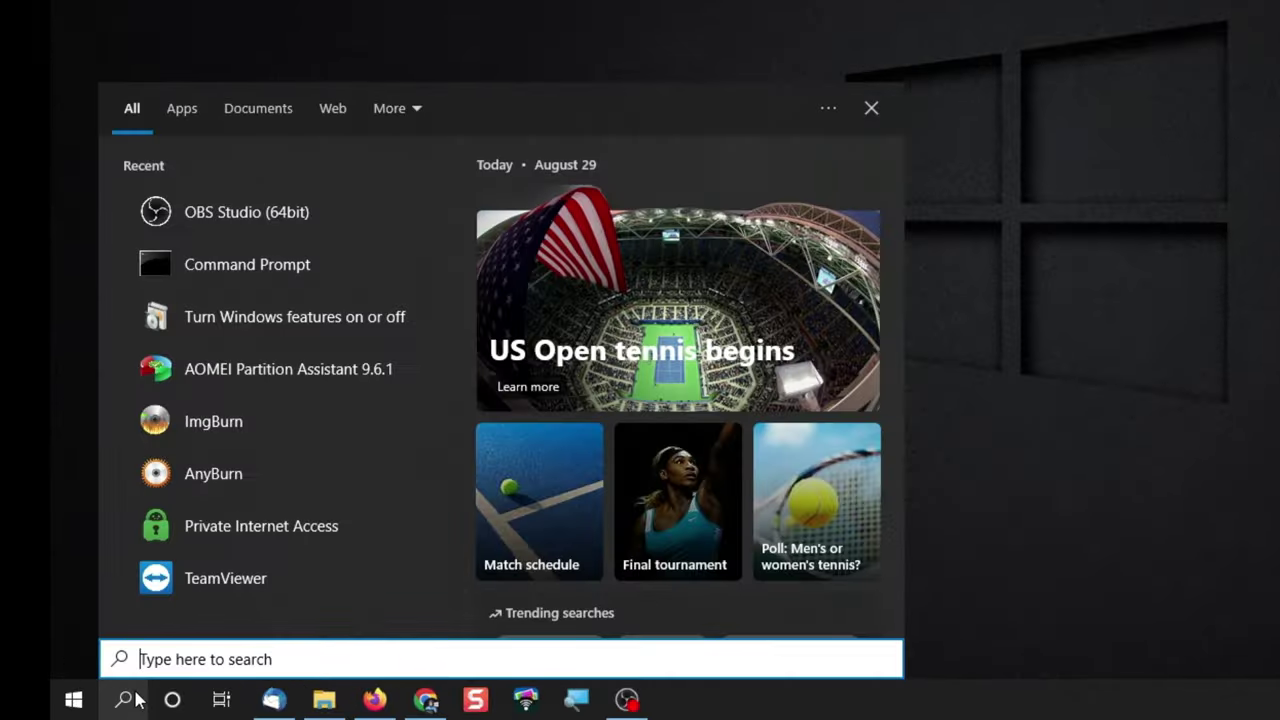
Launch Disk Cleanup and scan drive C: for removable files.
{"action": "type", "text": "disk cle"}
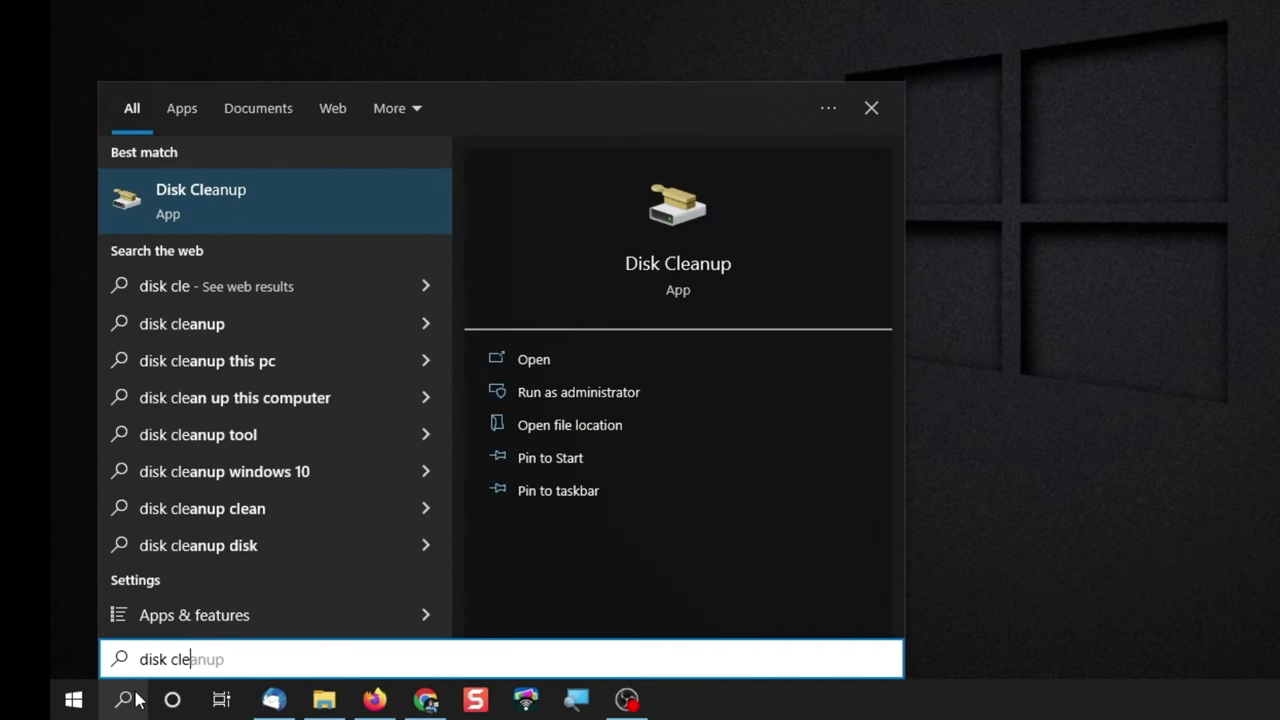
{"action": "key", "text": "Return"}
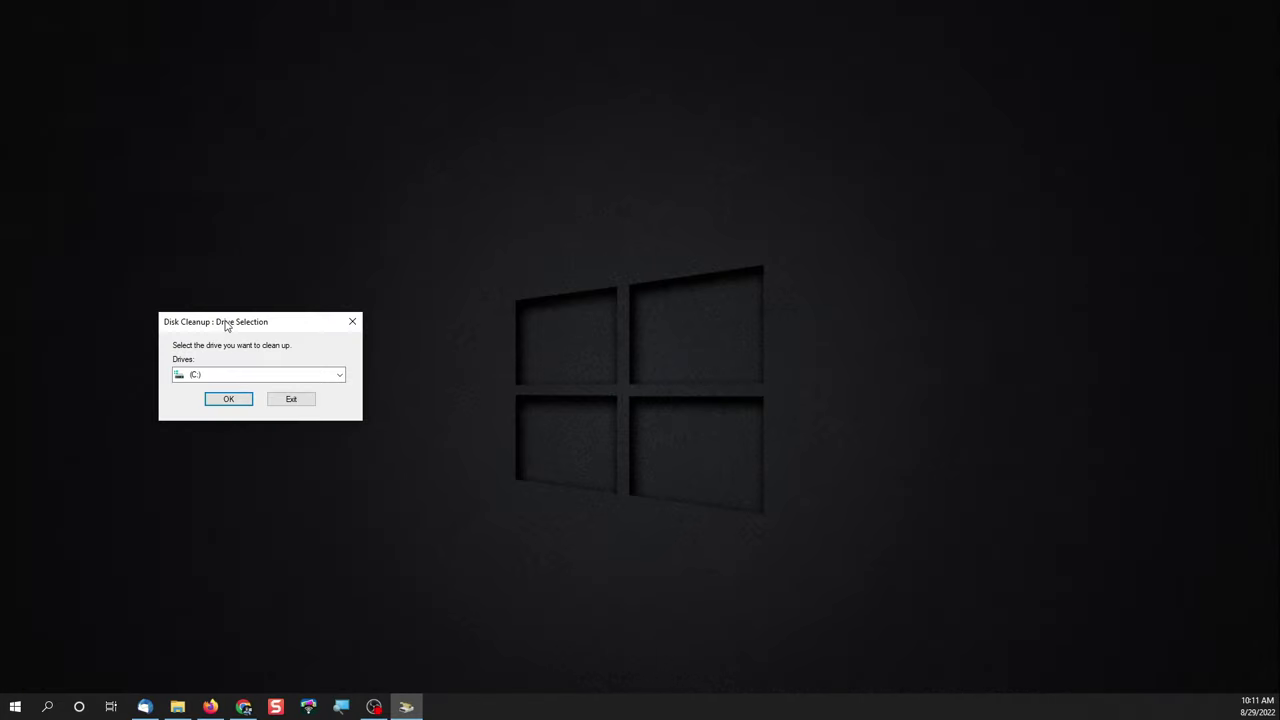
{"action": "left_click", "coordinate": [230, 400]}
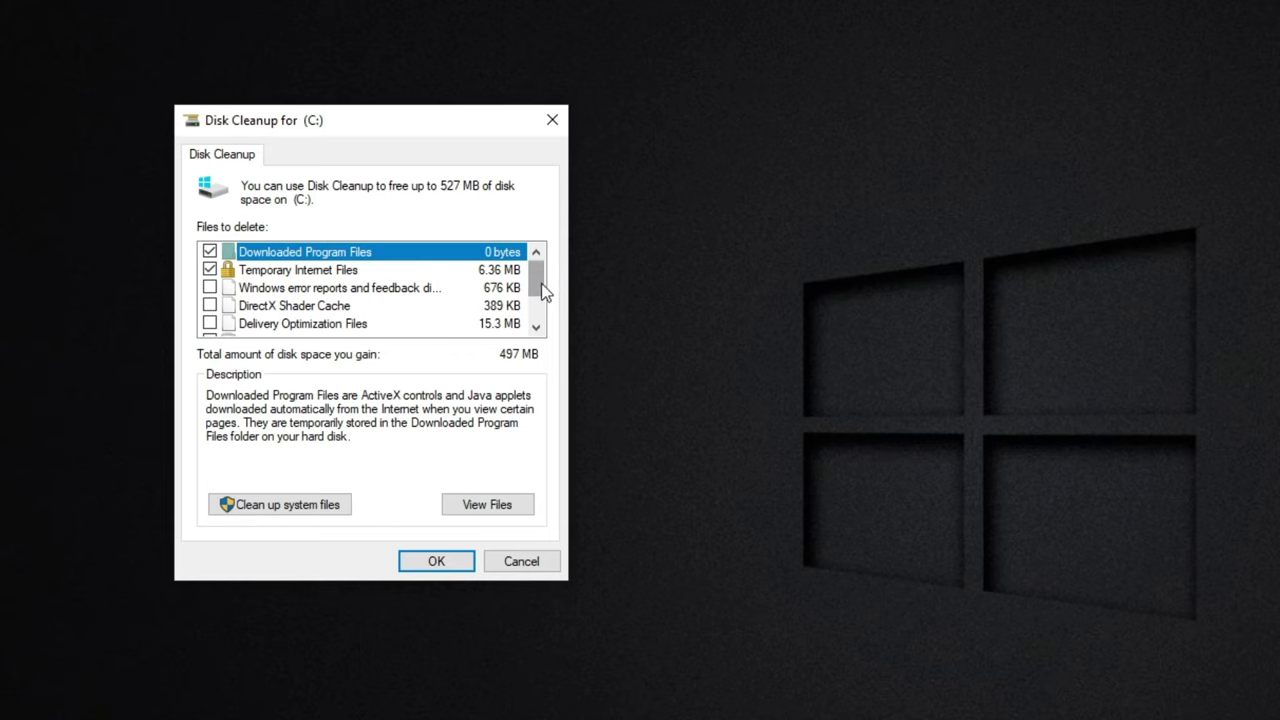
Tick every file category for deletion (527 MB) and start a rescan including system files.
{"action": "left_click_drag", "start_coordinate": [539, 286], "coordinate": [537, 262]}
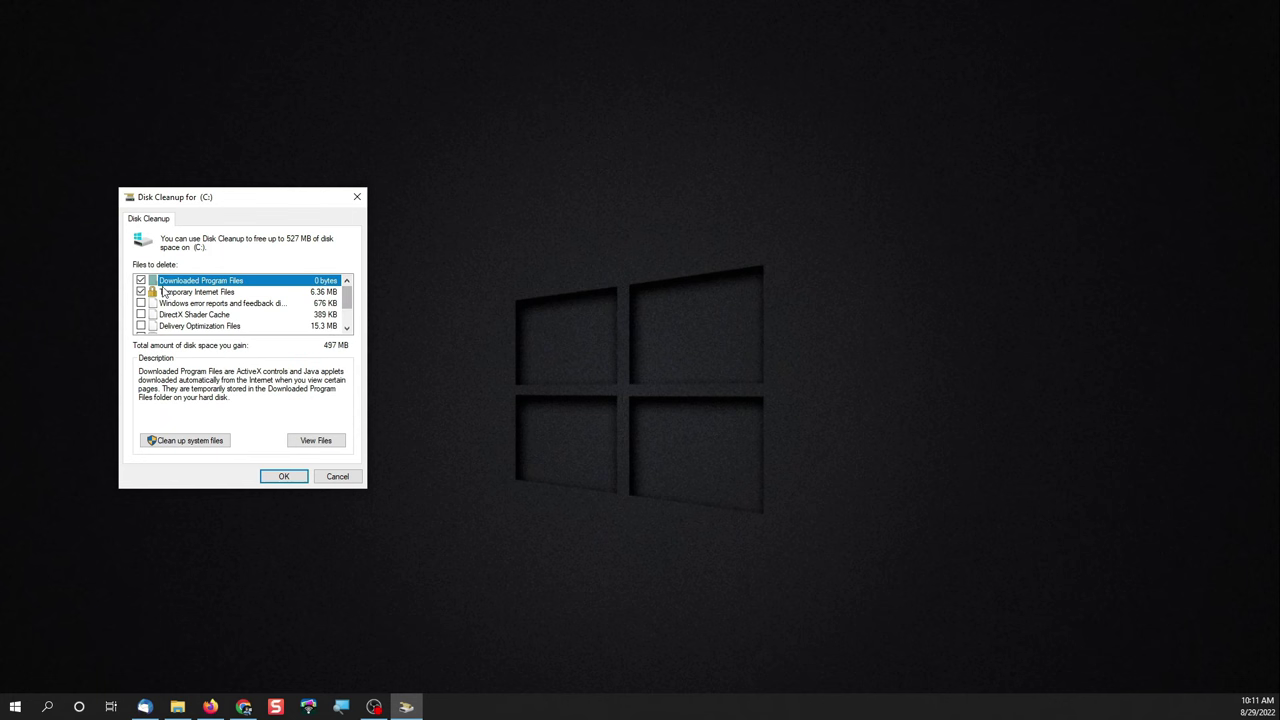
{"action": "left_click", "coordinate": [220, 290]}
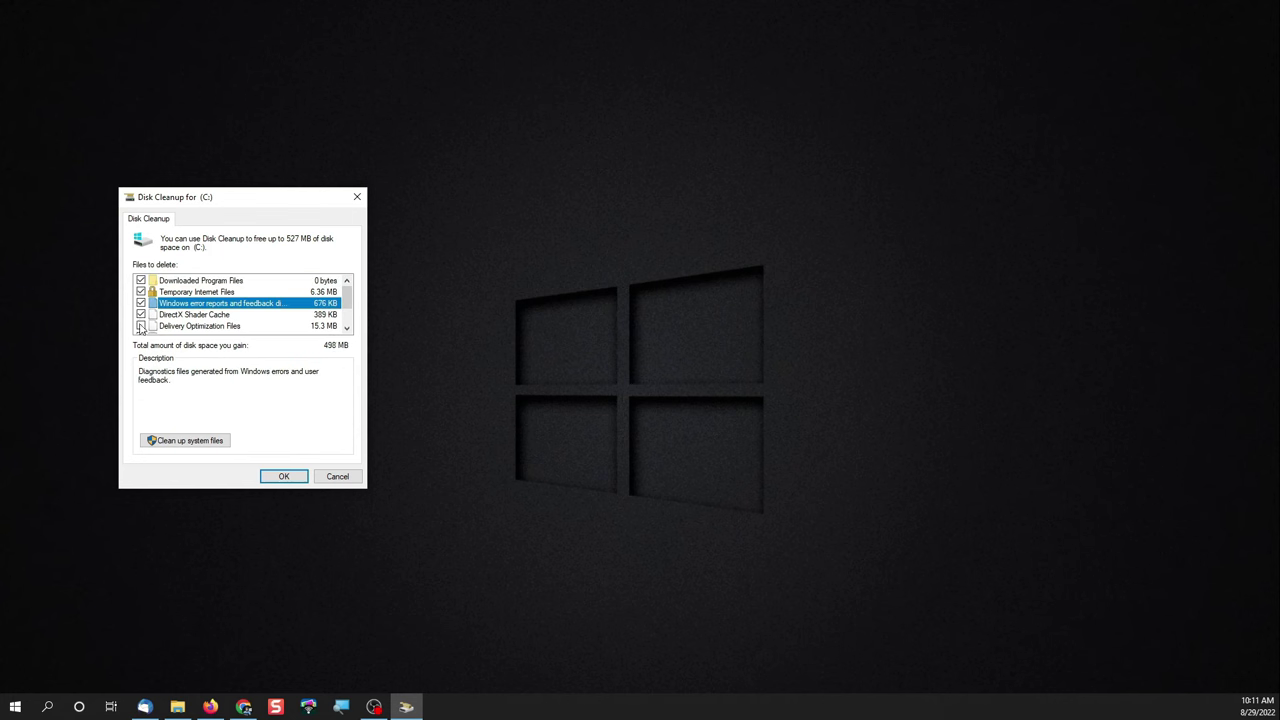
{"action": "left_click", "coordinate": [140, 326]}
{"action": "scroll", "coordinate": [140, 326], "scroll_direction": "down", "scroll_amount": 1}
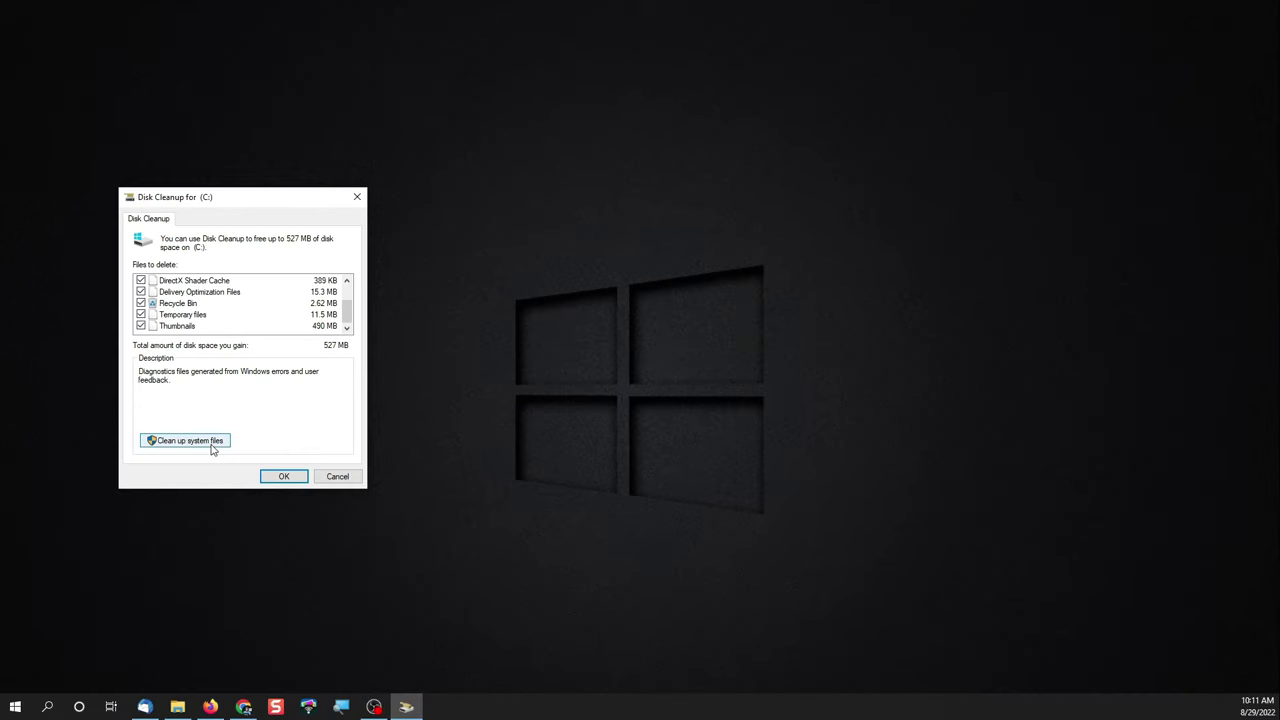
{"action": "left_click", "coordinate": [315, 497]}
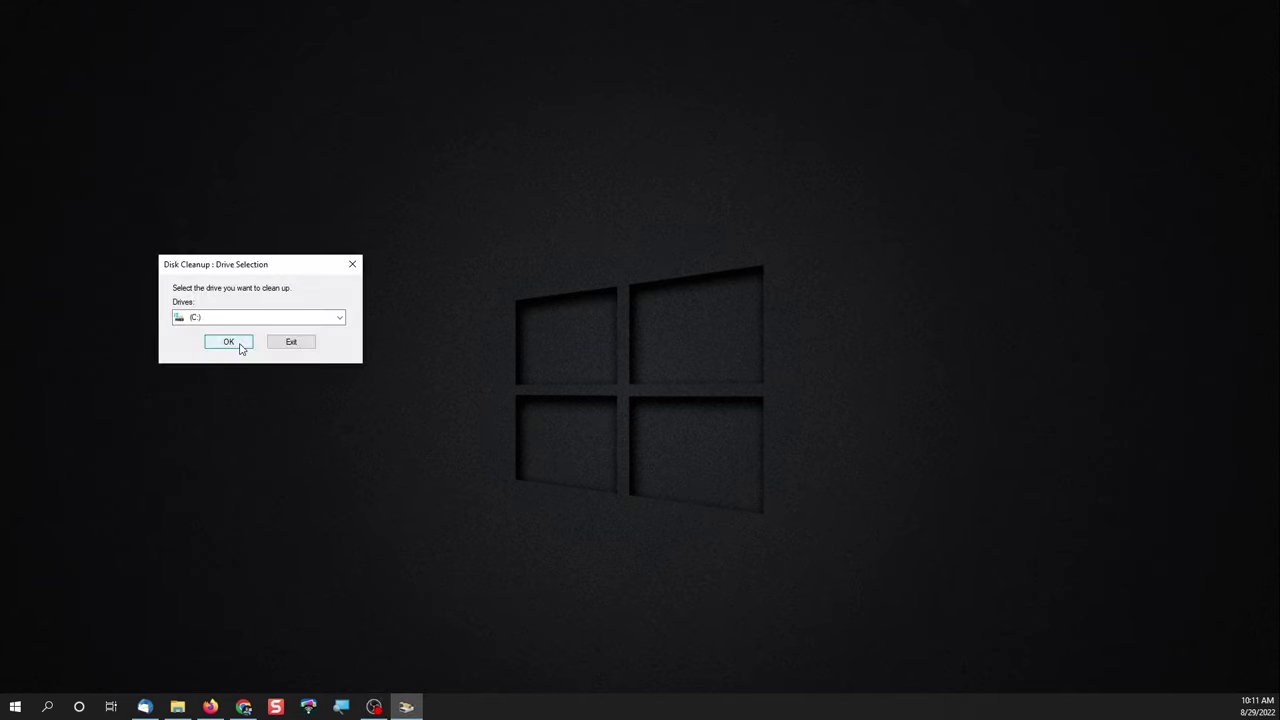
Rescan C: and also tick Windows Update Cleanup and Windows upgrade log files, totalling 3.76 GB.
{"action": "left_click", "coordinate": [240, 345]}
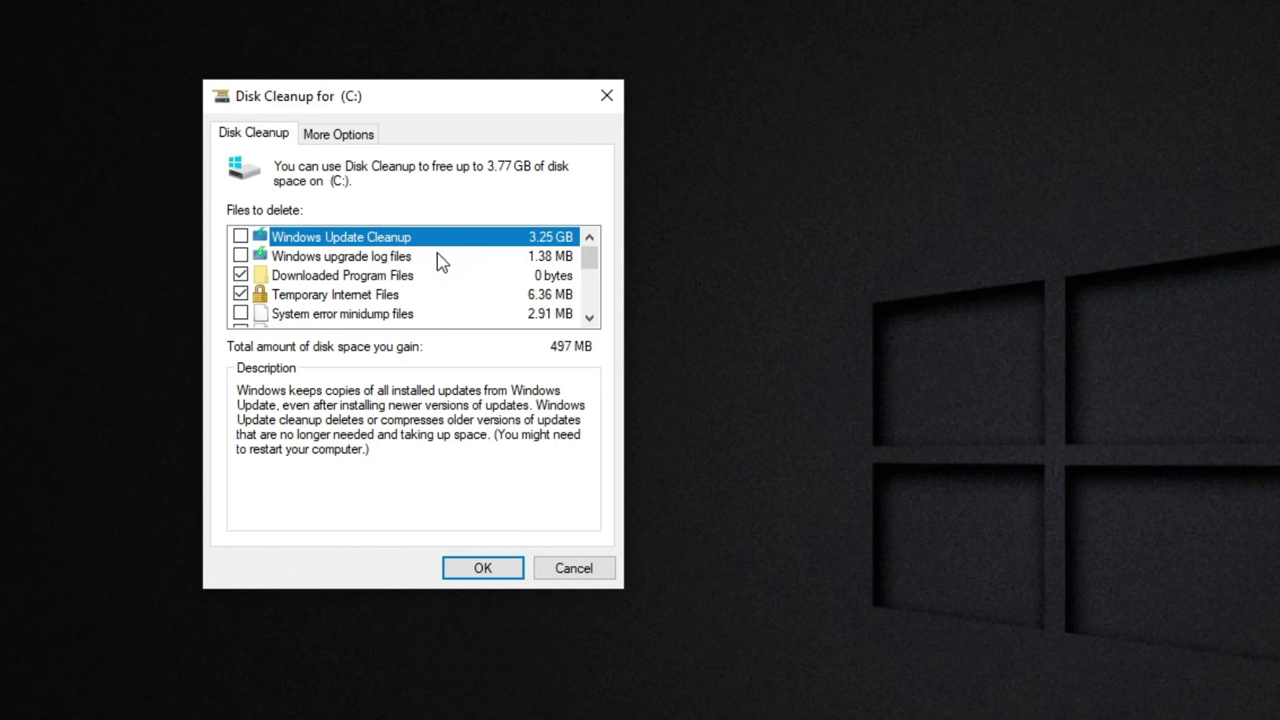
{"action": "left_click", "coordinate": [240, 237]}
{"action": "left_click", "coordinate": [240, 256]}
{"action": "scroll", "coordinate": [240, 330], "scroll_direction": "down", "scroll_amount": 3}
{"action": "scroll", "coordinate": [246, 270], "scroll_direction": "down", "scroll_amount": 2}
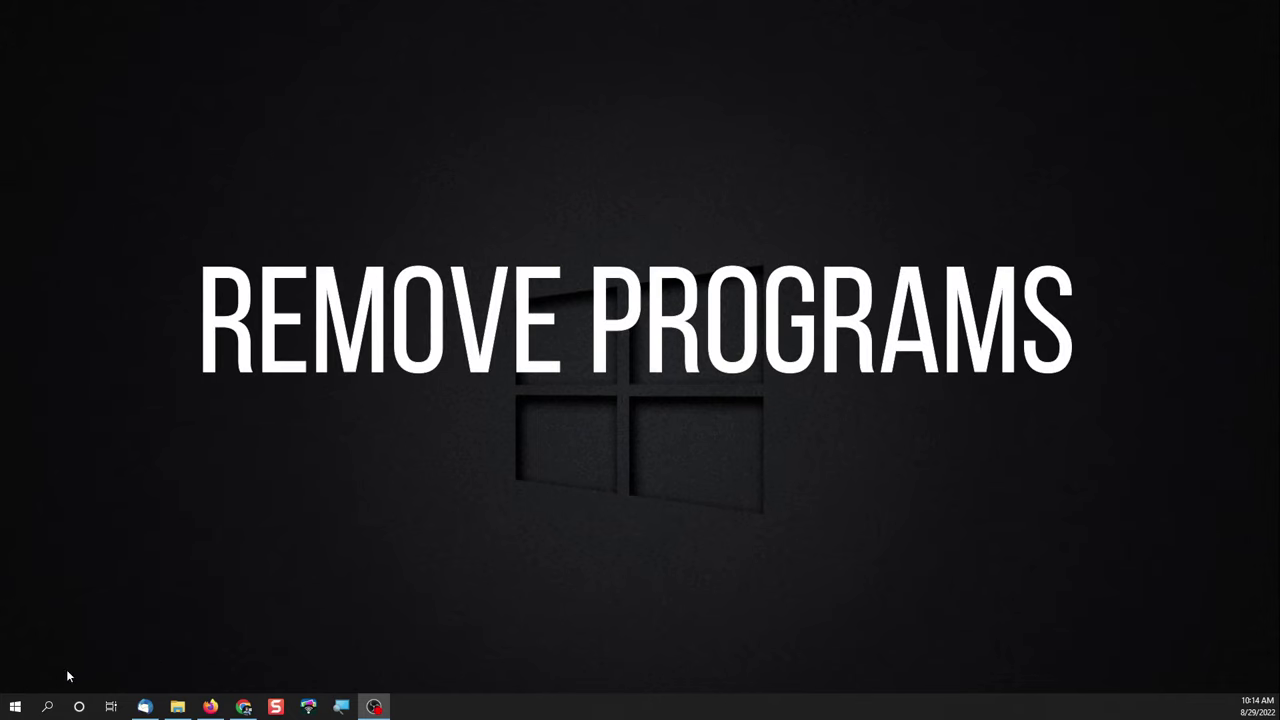
Open Settings from Start, centre the window, and go to the Apps & features page.
{"action": "left_click", "coordinate": [15, 704]}
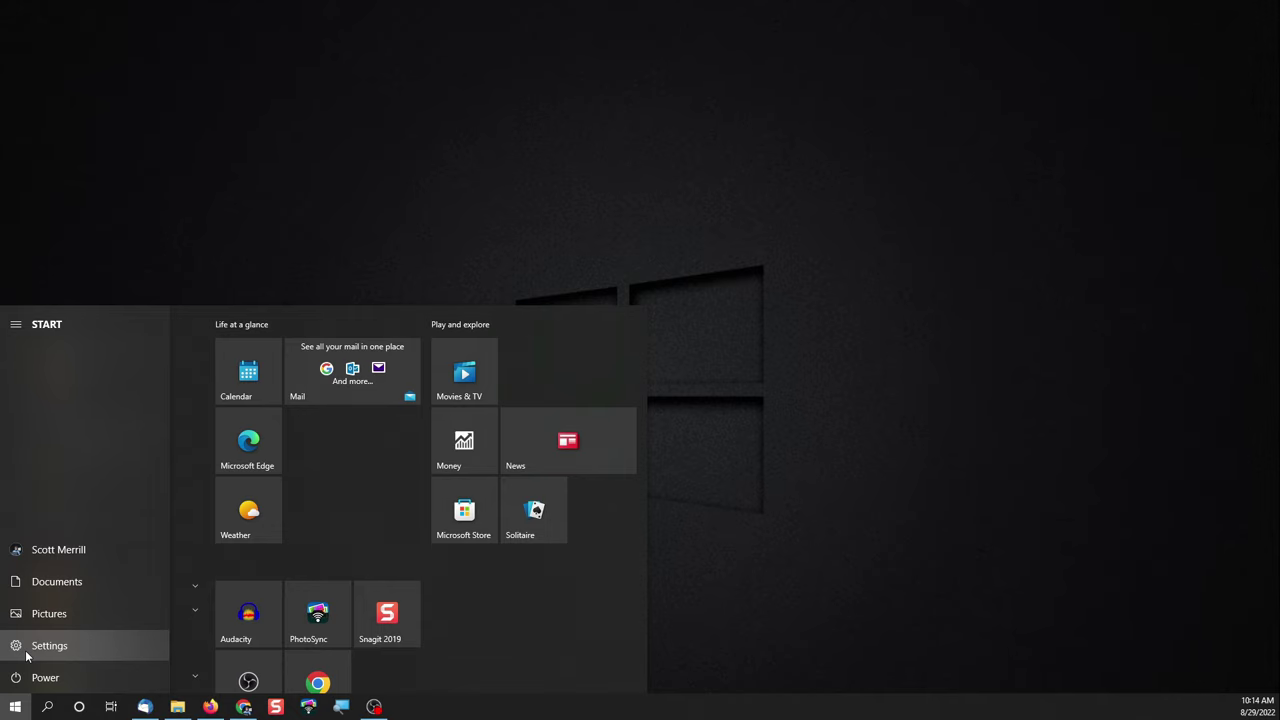
{"action": "left_click", "coordinate": [27, 652]}
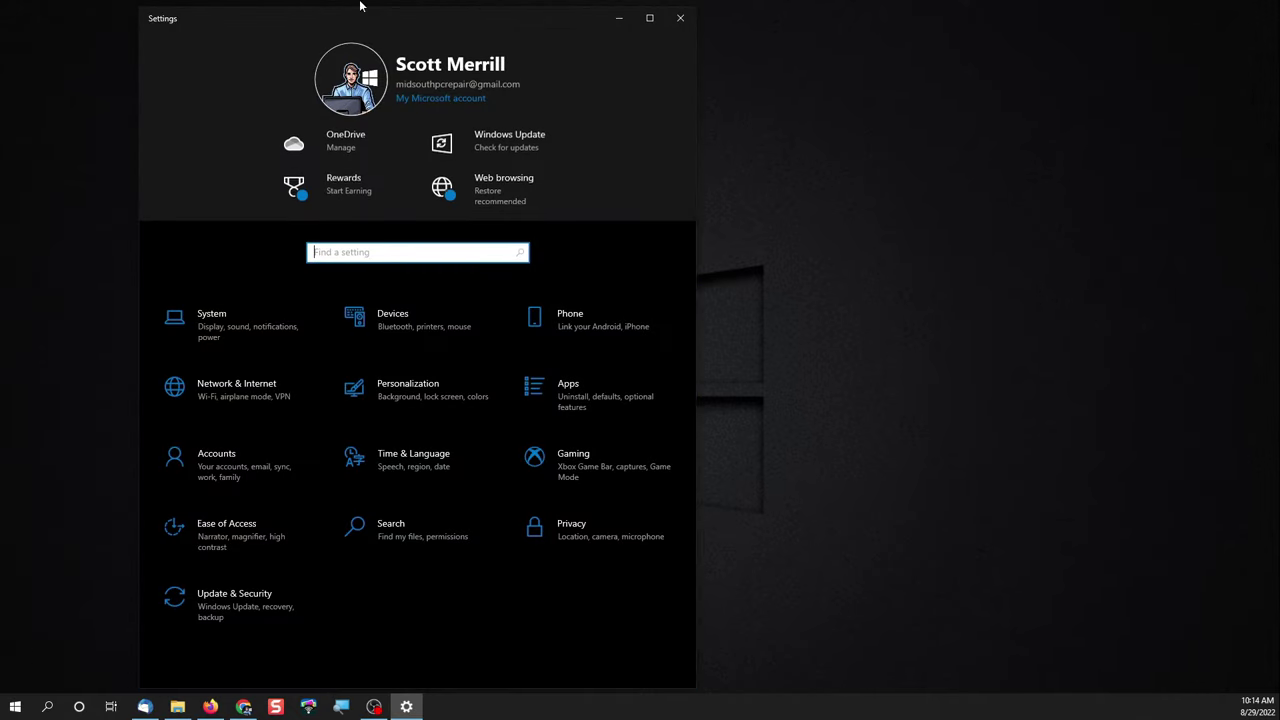
{"action": "left_click_drag", "start_coordinate": [360, 6], "coordinate": [601, 7]}
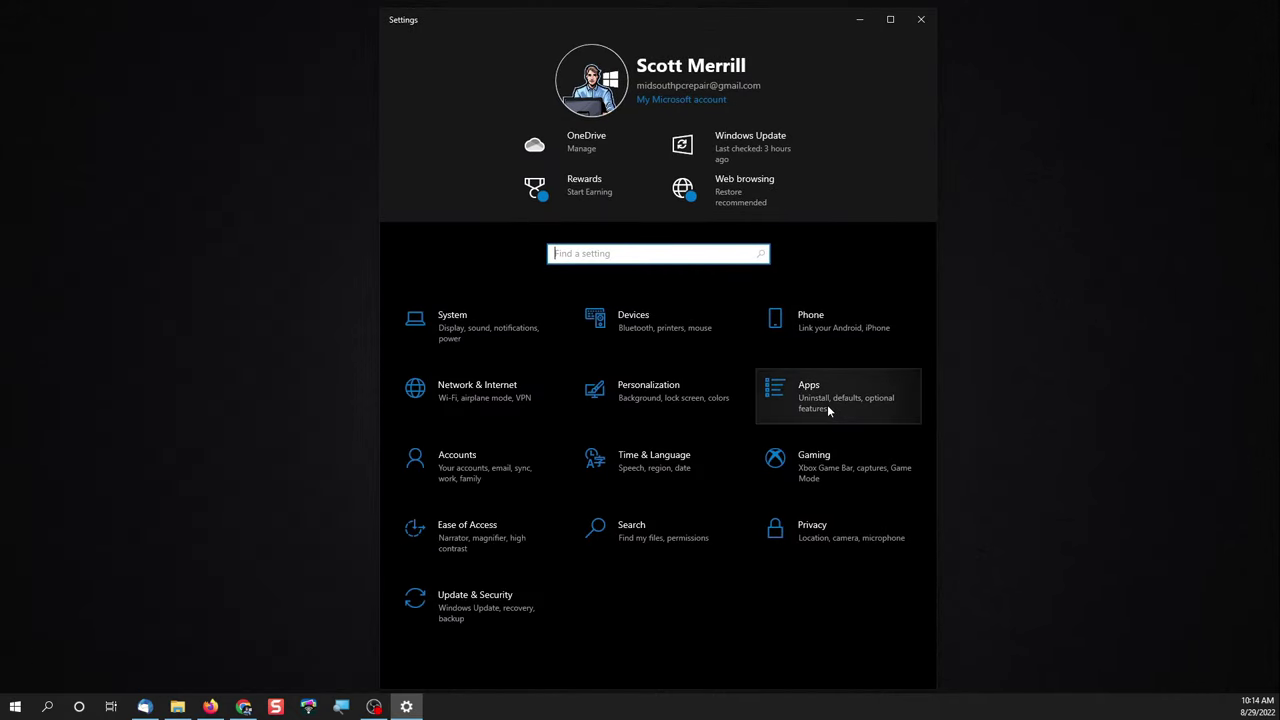
{"action": "left_click", "coordinate": [827, 404]}
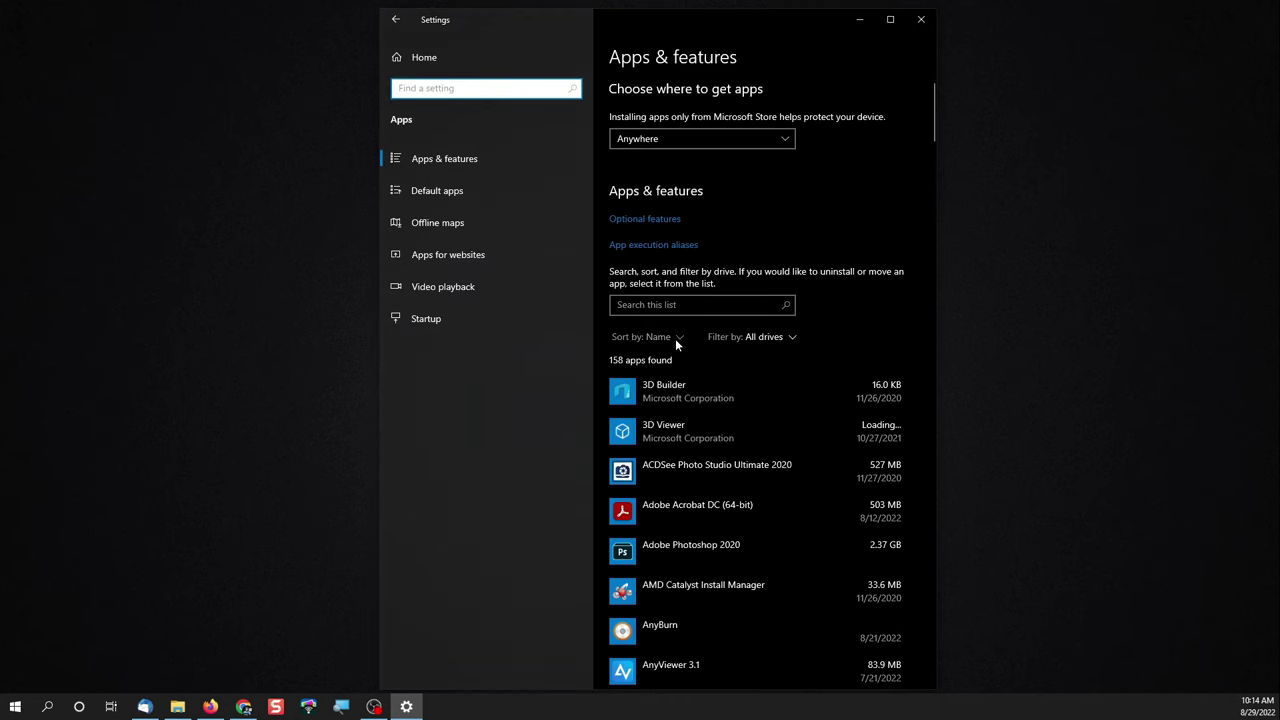
Sort installed apps by size and select the largest, Adobe Photoshop 2020.
{"action": "left_click", "coordinate": [676, 340]}
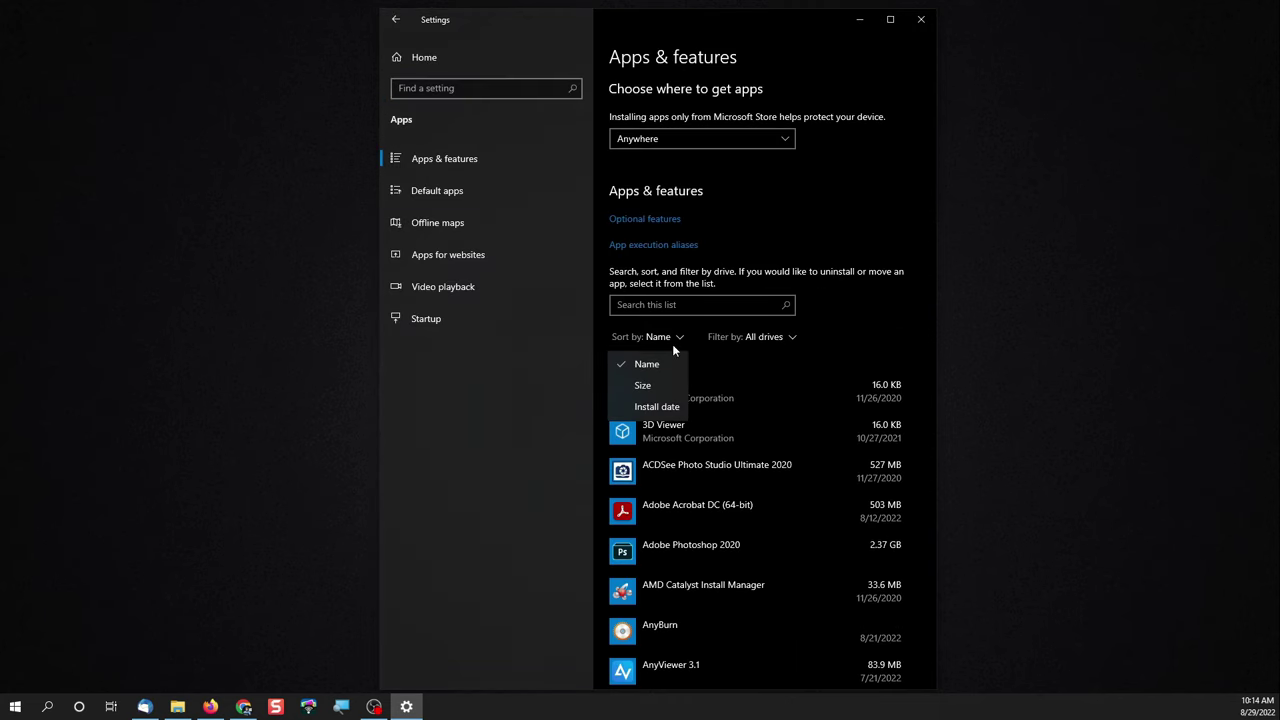
{"action": "left_click", "coordinate": [658, 386]}
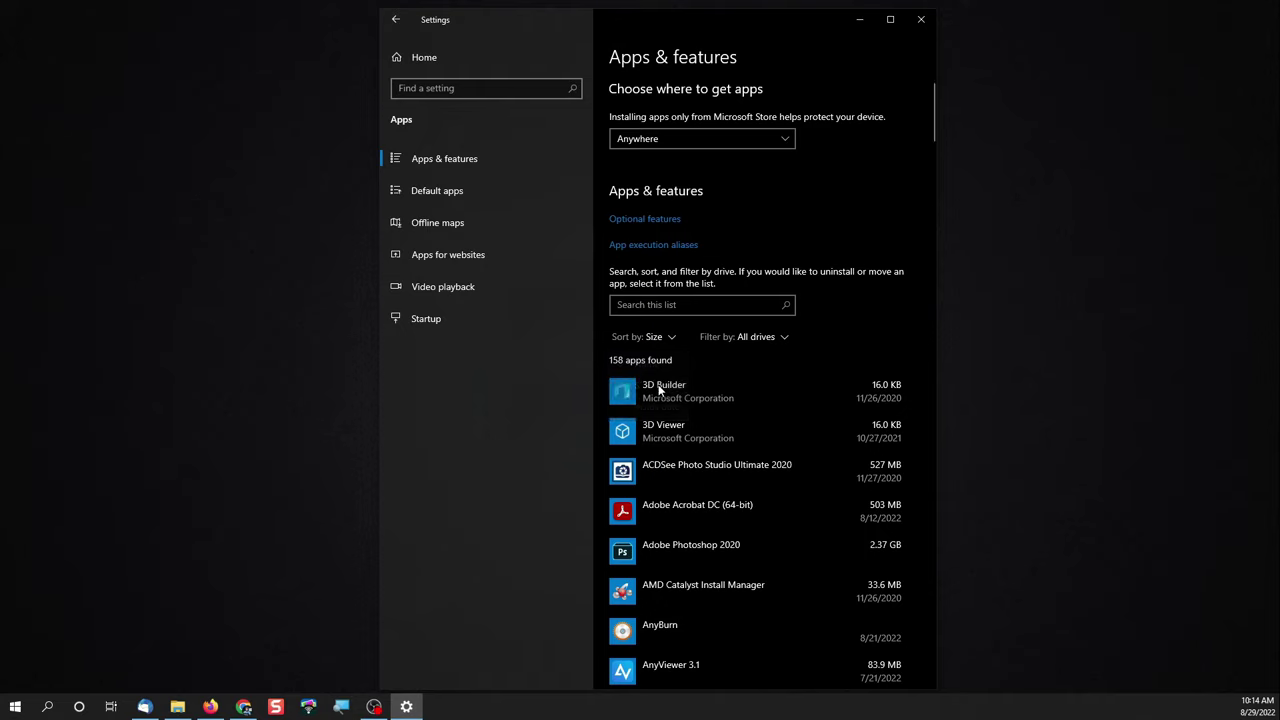
{"action": "scroll", "coordinate": [933, 142], "scroll_direction": "down", "scroll_amount": 2}
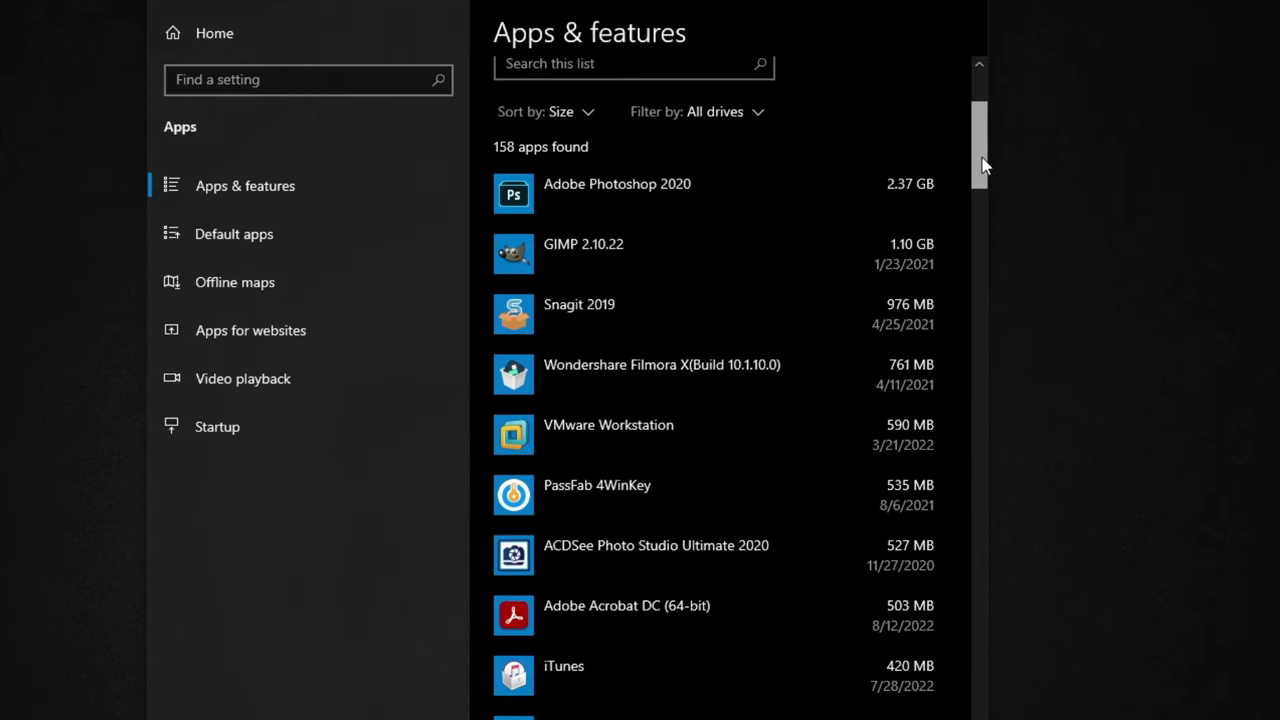
{"action": "scroll", "coordinate": [983, 165], "scroll_direction": "down", "scroll_amount": 1}
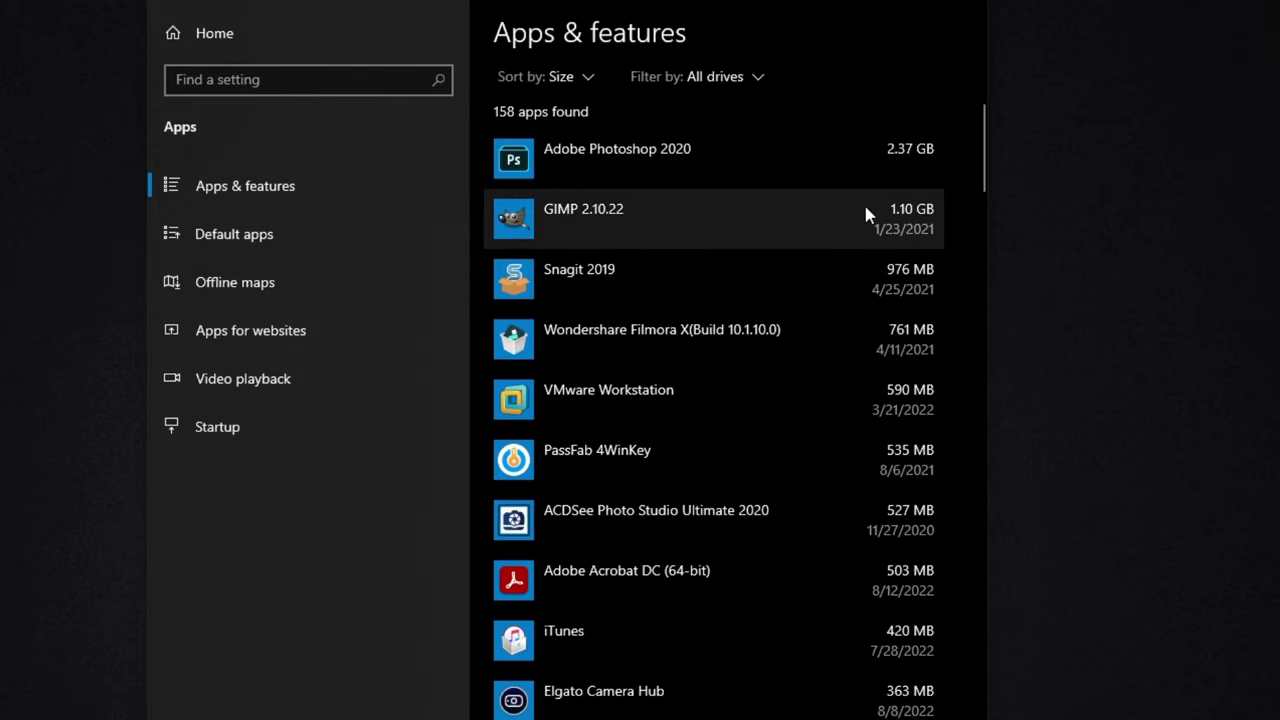
{"action": "left_click", "coordinate": [816, 172]}
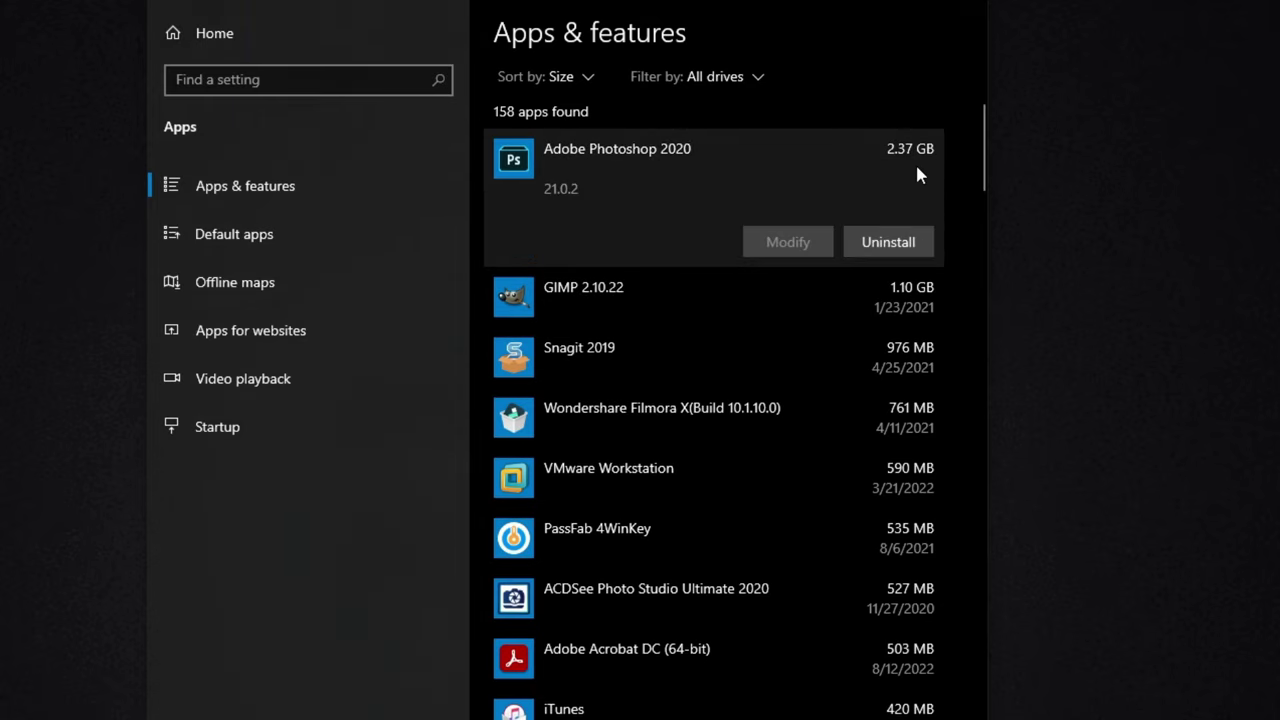
Re-sort the app list by install date, newest first.
{"action": "scroll", "coordinate": [943, 183], "scroll_direction": "up", "scroll_amount": 3}
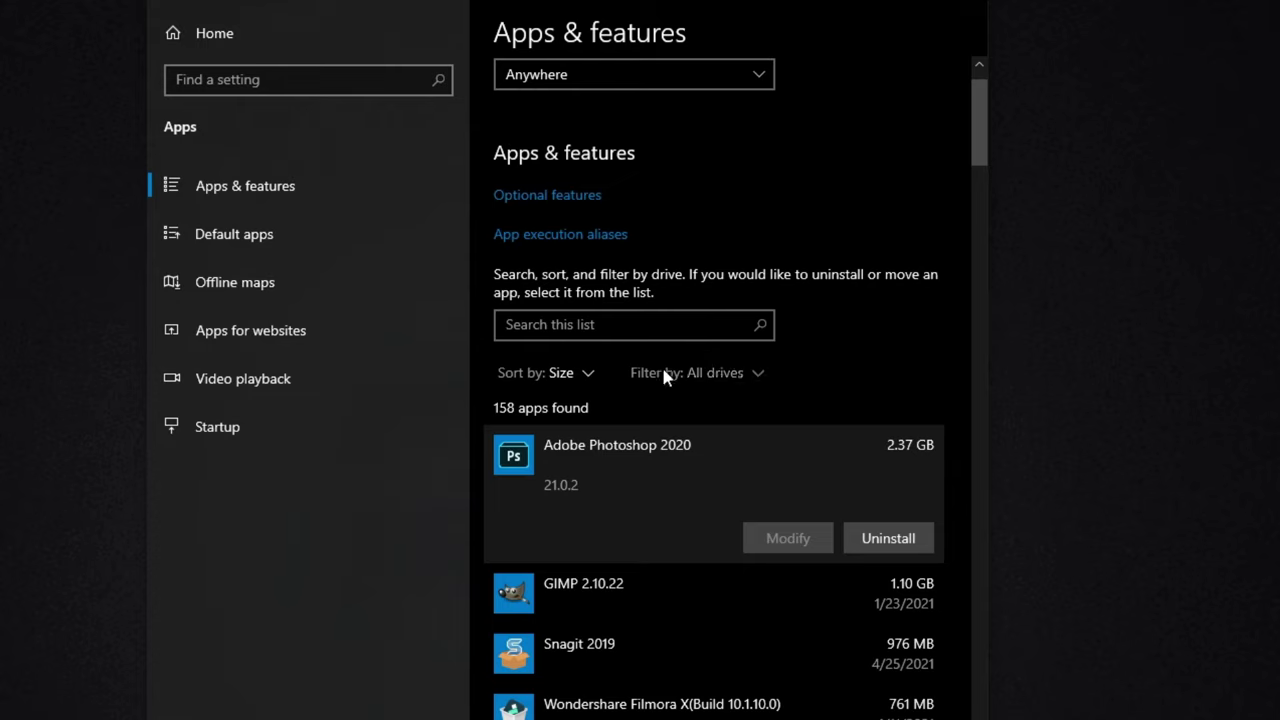
{"action": "left_click", "coordinate": [586, 372]}
{"action": "left_click", "coordinate": [574, 482]}
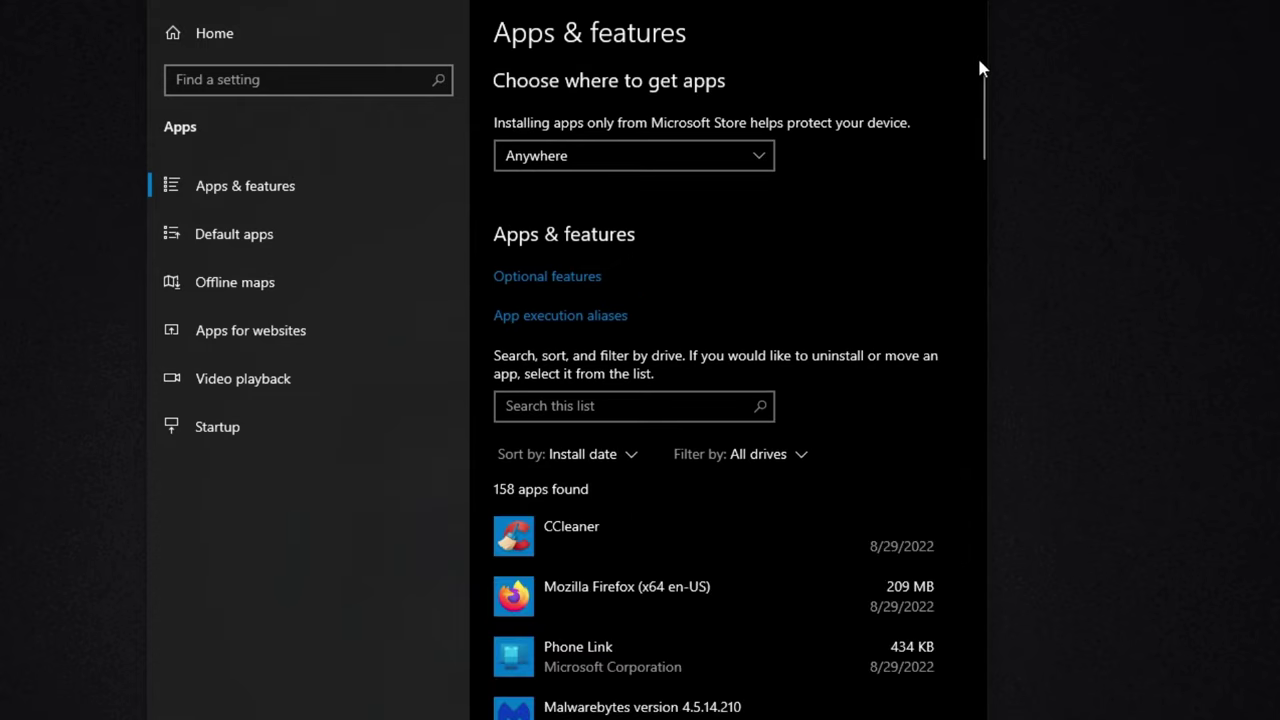
{"action": "left_click_drag", "start_coordinate": [974, 91], "coordinate": [990, 715]}
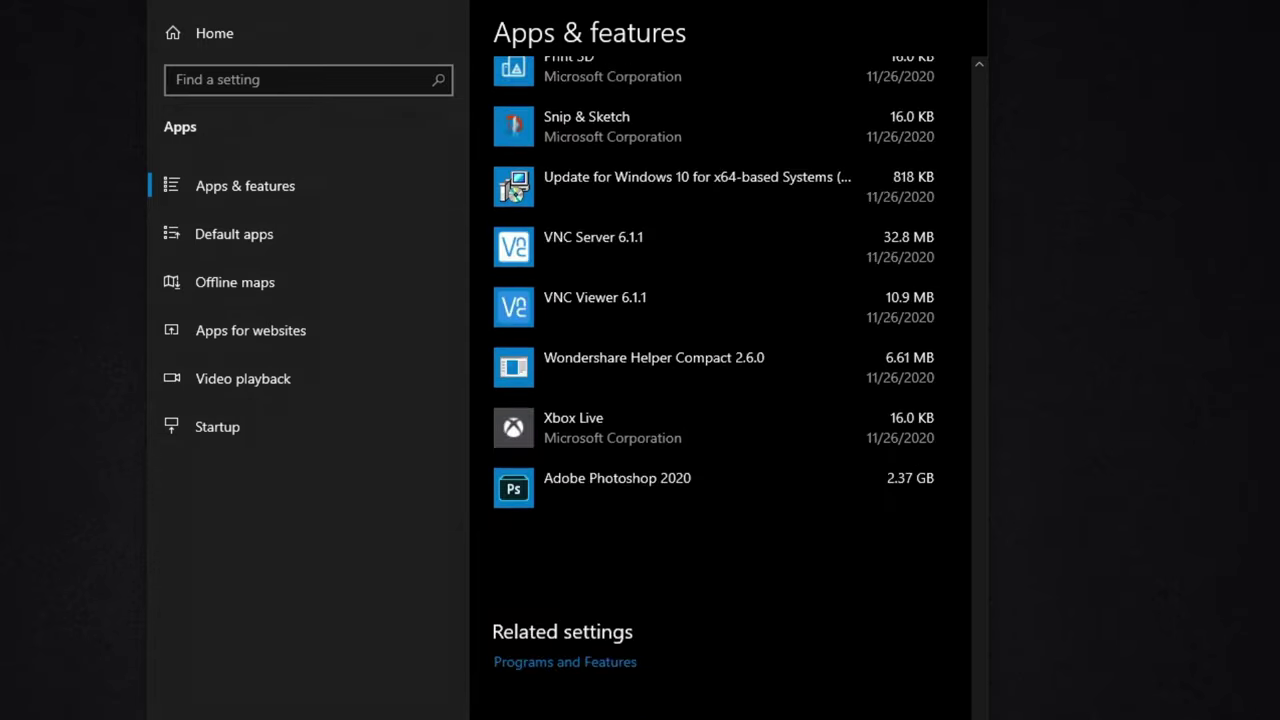
{"action": "scroll", "coordinate": [705, 660], "scroll_direction": "up", "scroll_amount": 4}
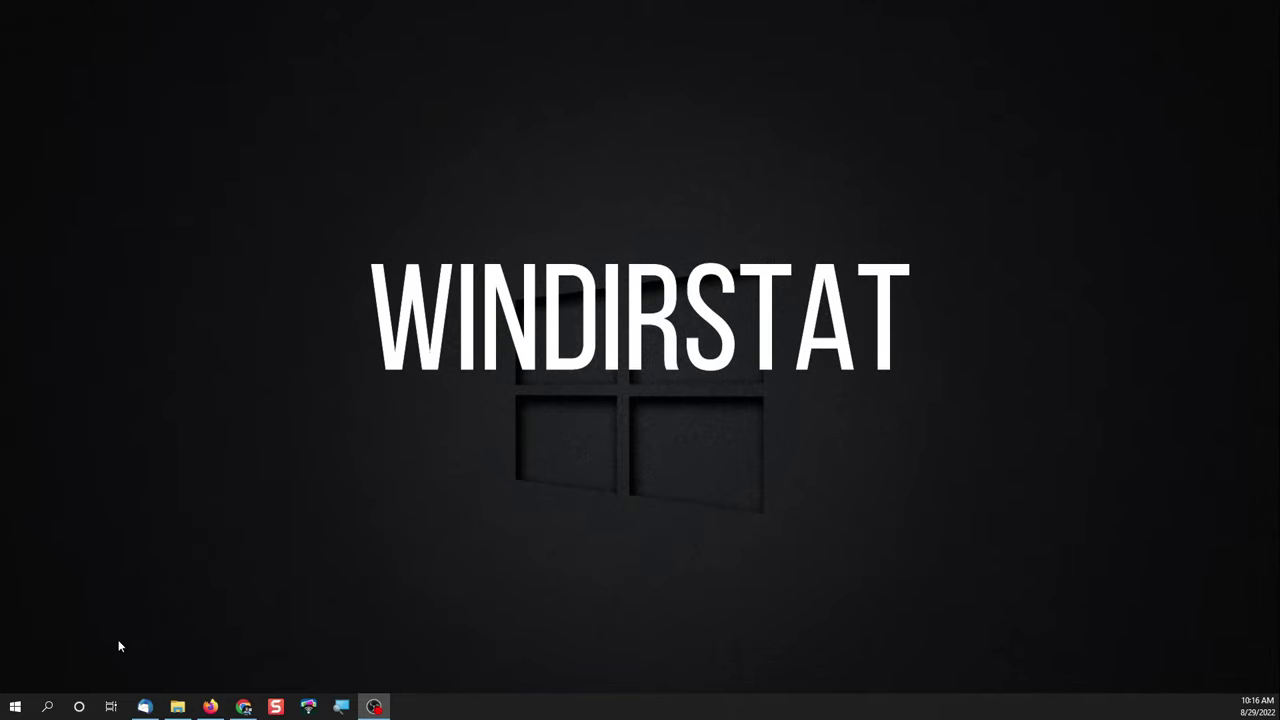
Launch WinDirStat from Windows search to scan the 2TB - Tunez (Y:) drive.
{"action": "left_click", "coordinate": [47, 707]}
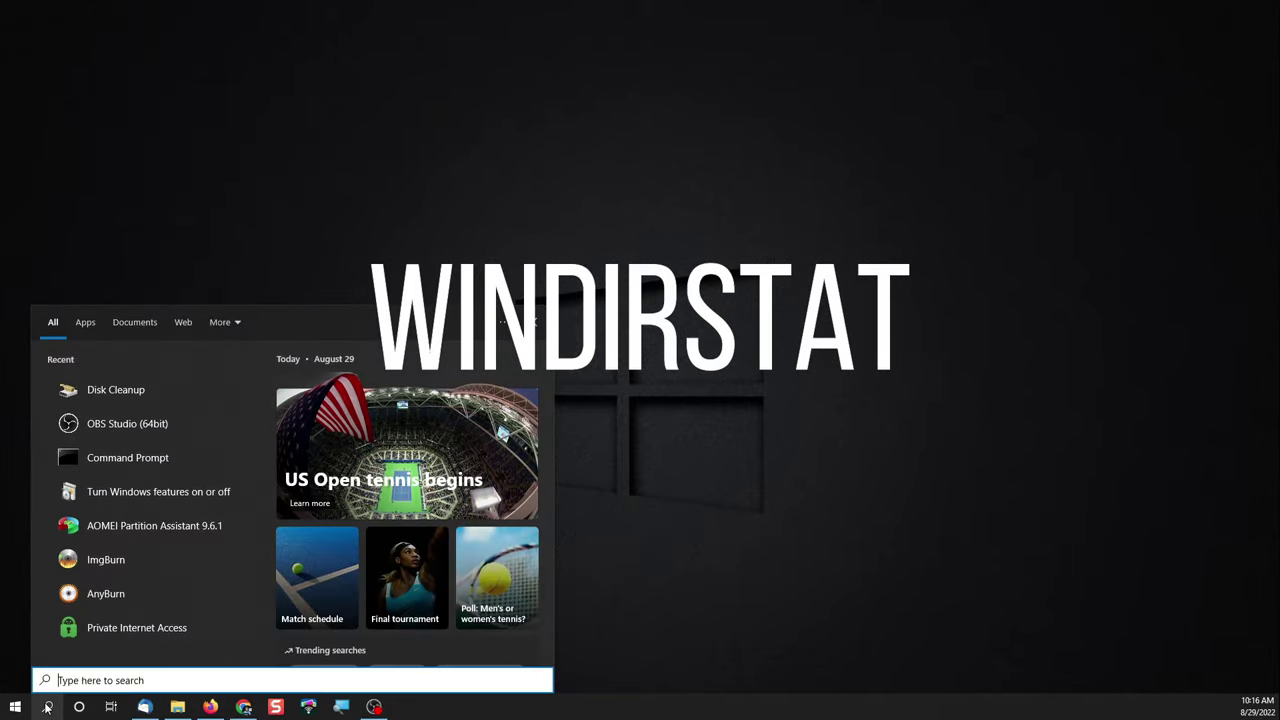
{"action": "type", "text": "windir"}
{"action": "key", "text": "Return"}
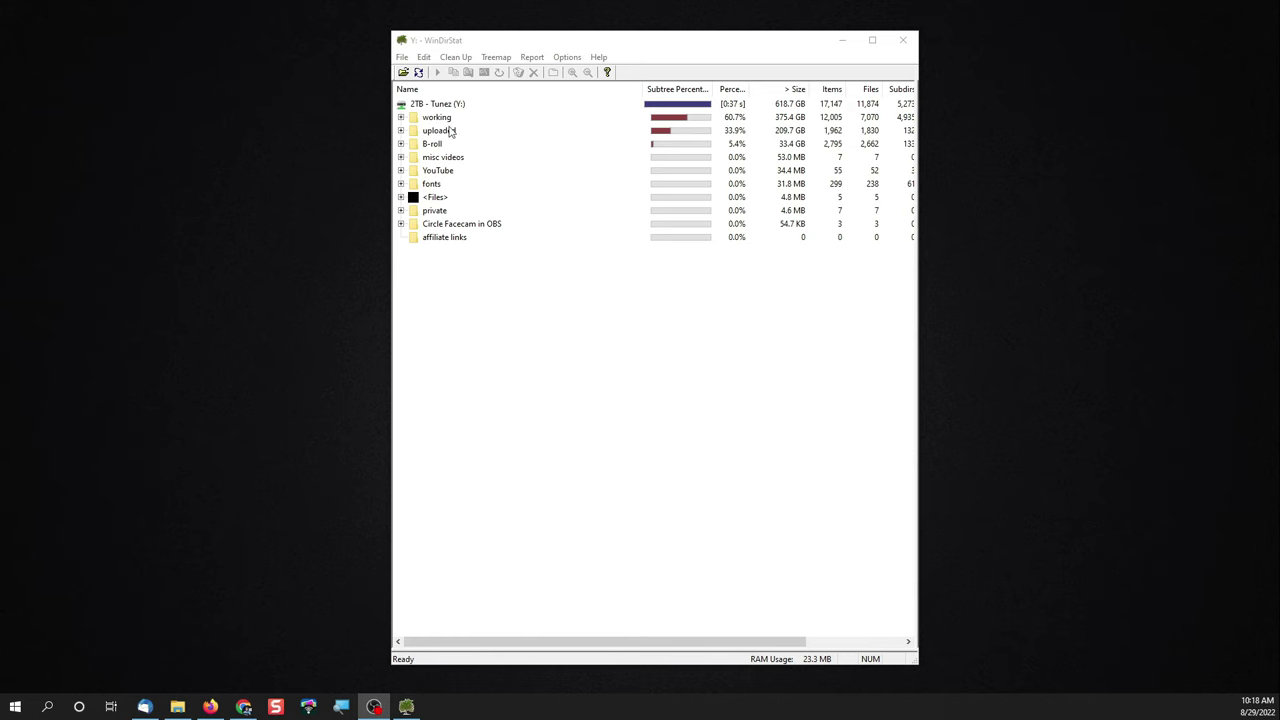
Expand the working folder and its largest subfolder to inspect the MOV files, then collapse them.
{"action": "double_click", "coordinate": [433, 118]}
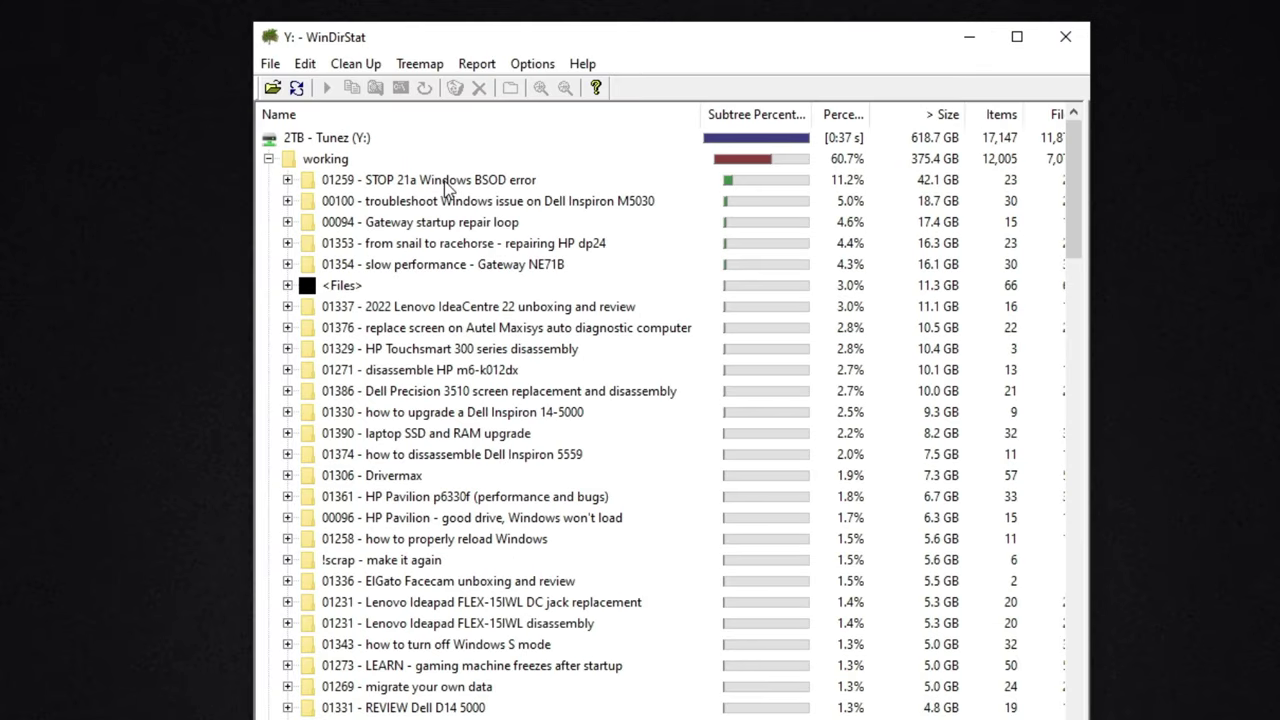
{"action": "left_click", "coordinate": [450, 182]}
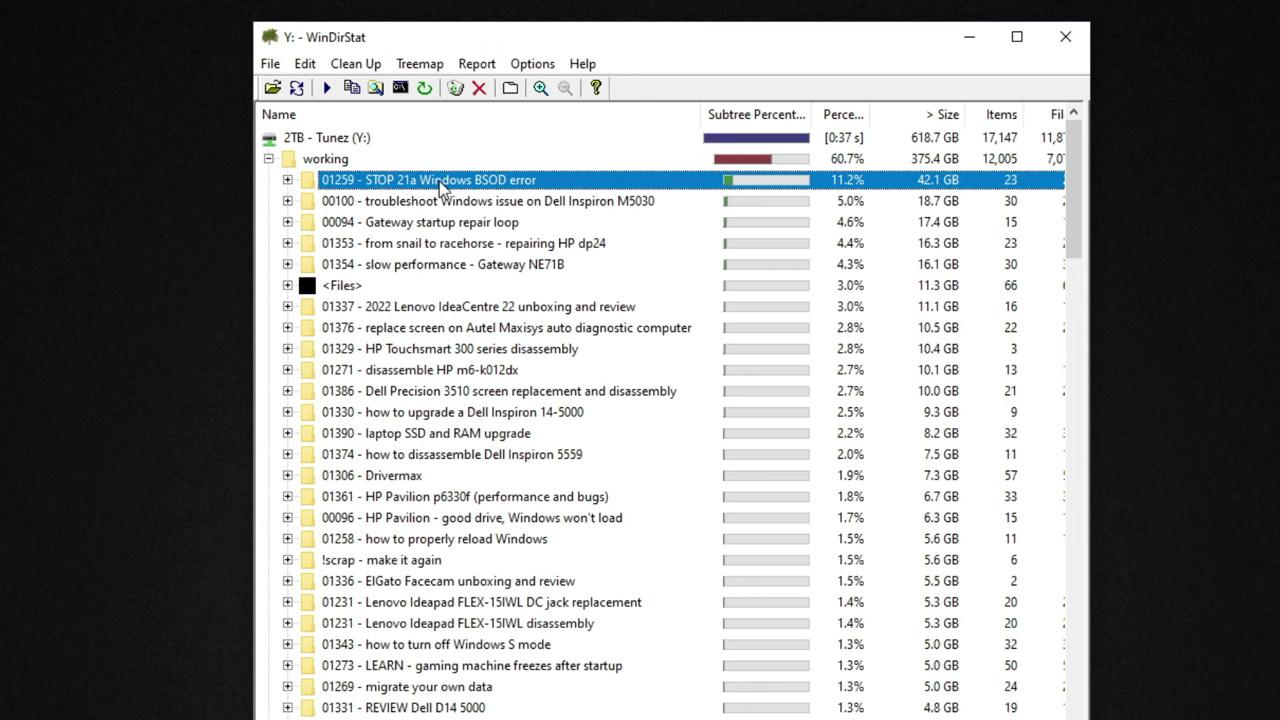
{"action": "left_click", "coordinate": [287, 180]}
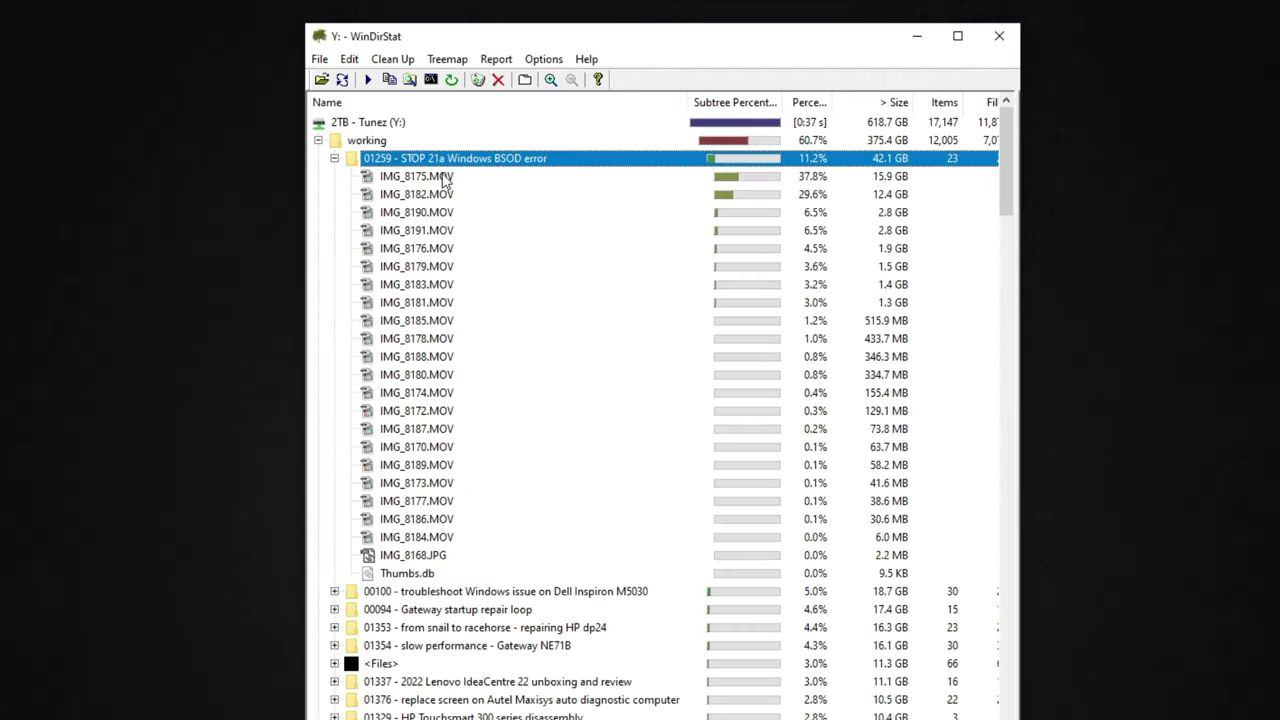
{"action": "right_click", "coordinate": [468, 168]}
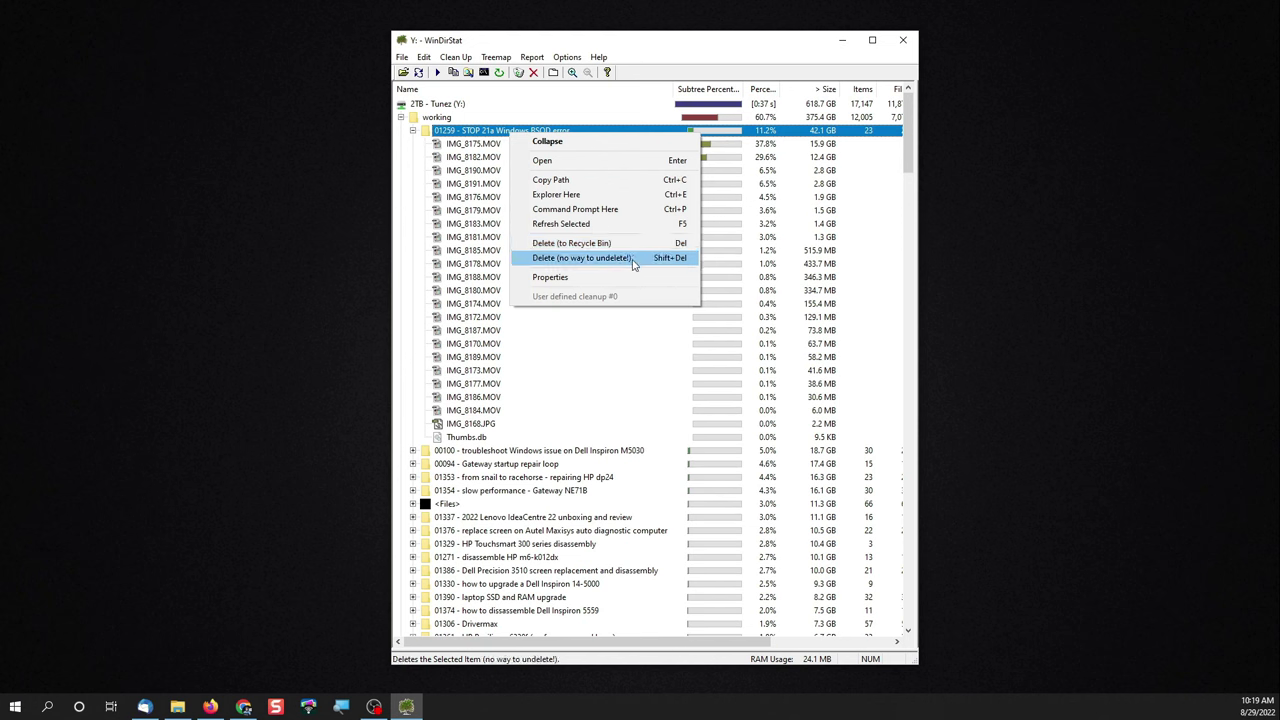
{"action": "left_click", "coordinate": [413, 132]}
{"action": "left_click", "coordinate": [400, 117]}
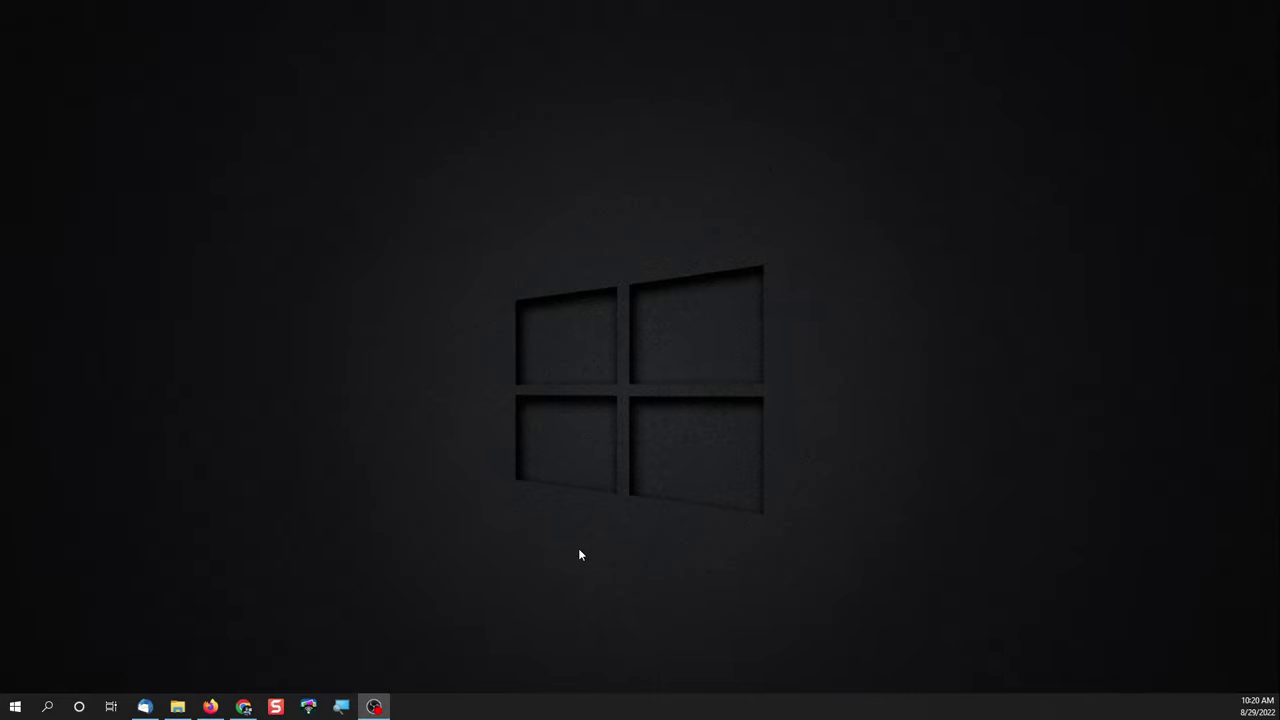
{"action": "key", "text": "super+e"}
Find the CCleaner homepage through Windows search and open its CCleaner for PC product page.
{"action": "left_click", "coordinate": [47, 706]}
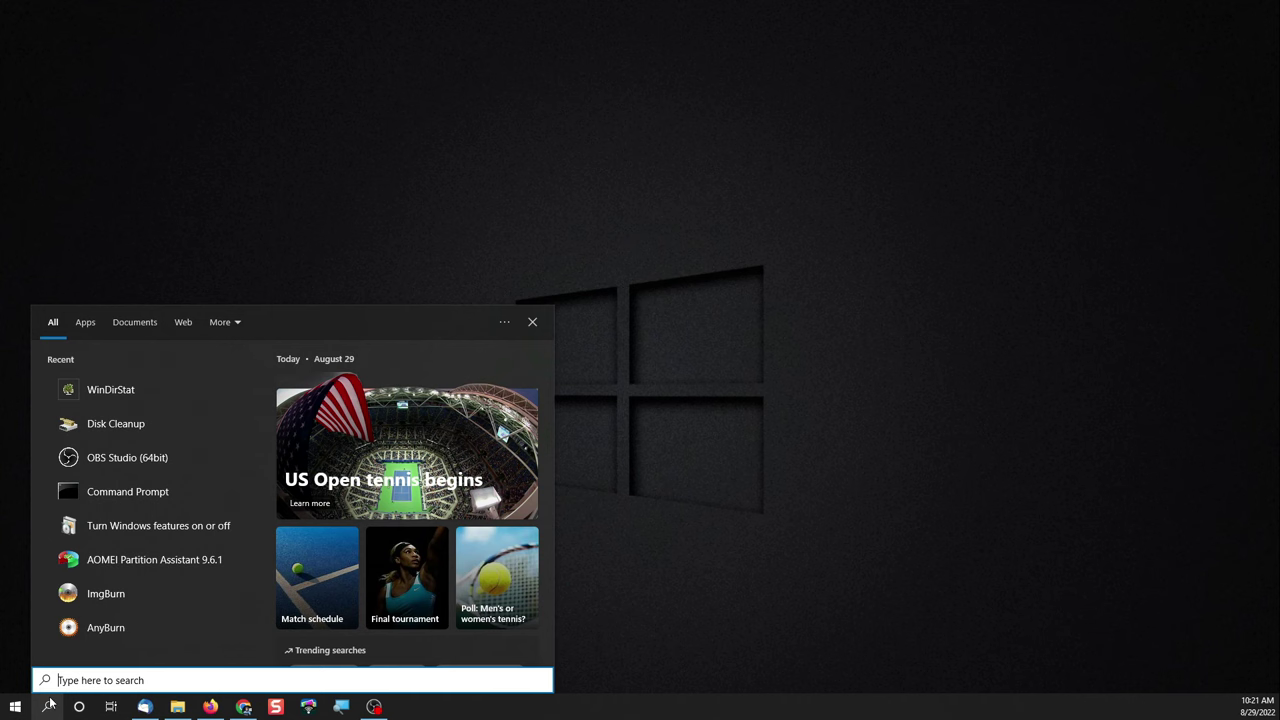
{"action": "type", "text": "ccle"}
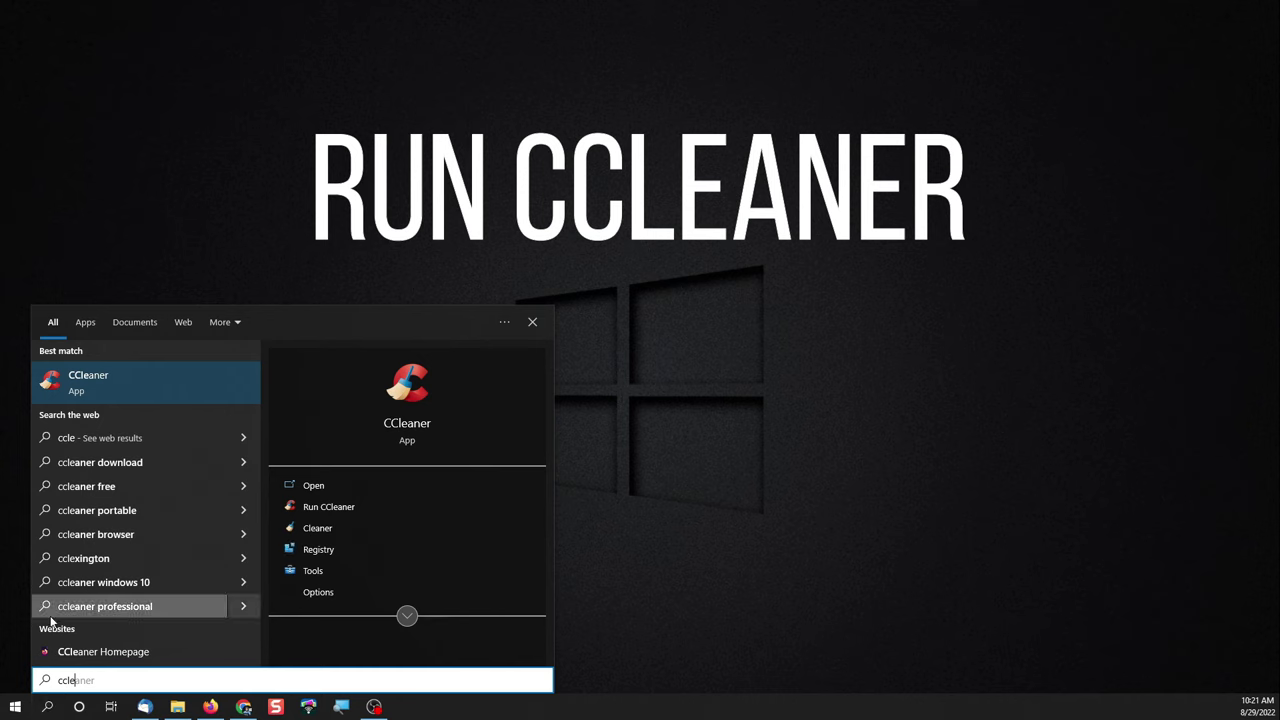
{"action": "left_click", "coordinate": [77, 390]}
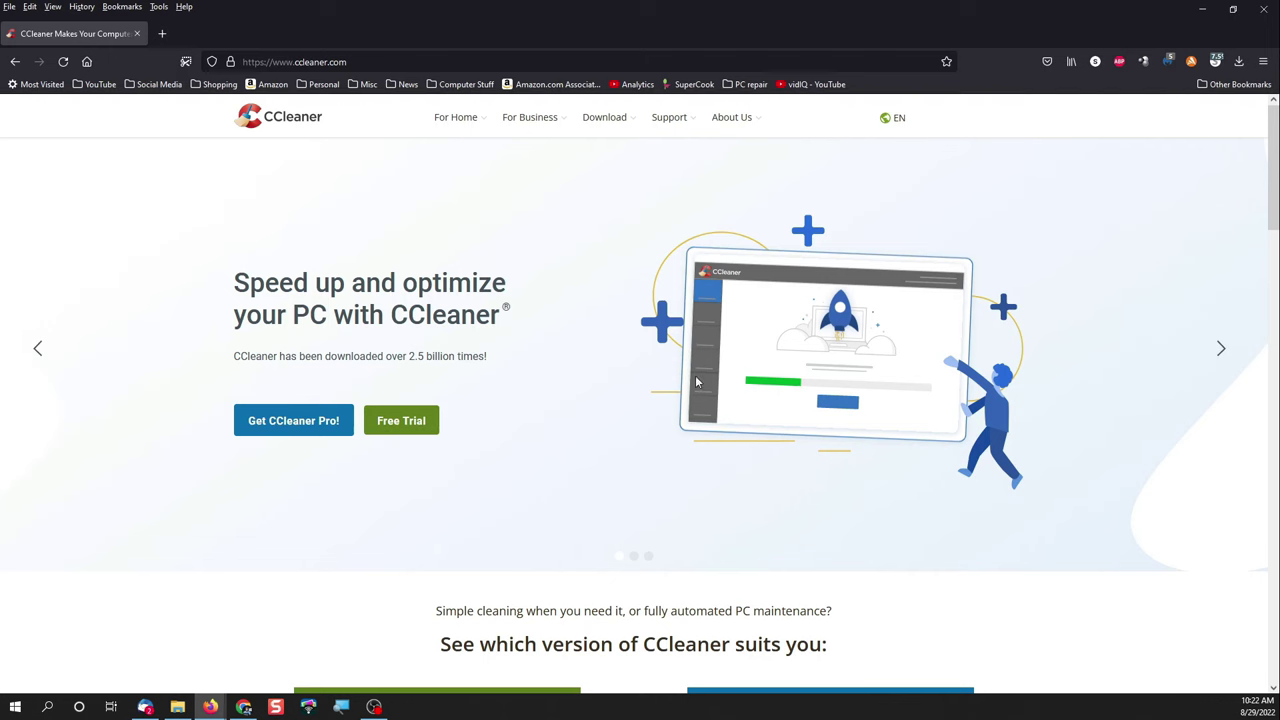
{"action": "mouse_move", "coordinate": [469, 122]}
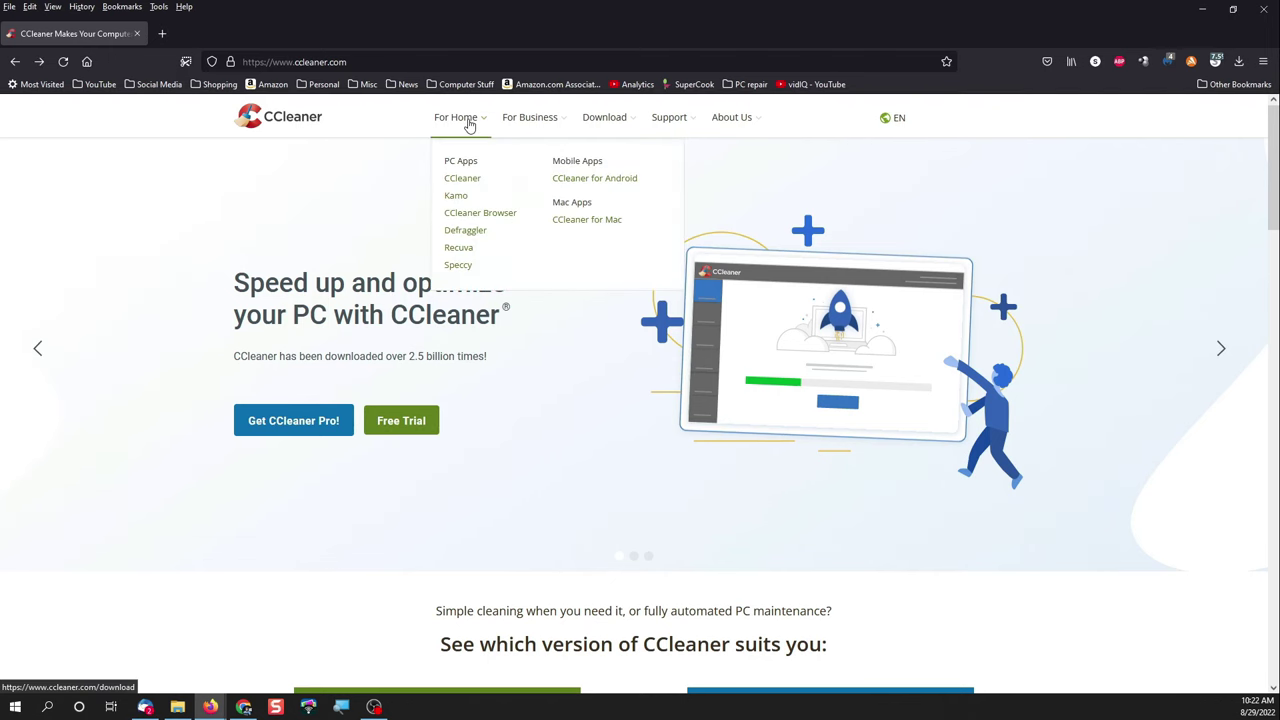
{"action": "left_click", "coordinate": [462, 178]}
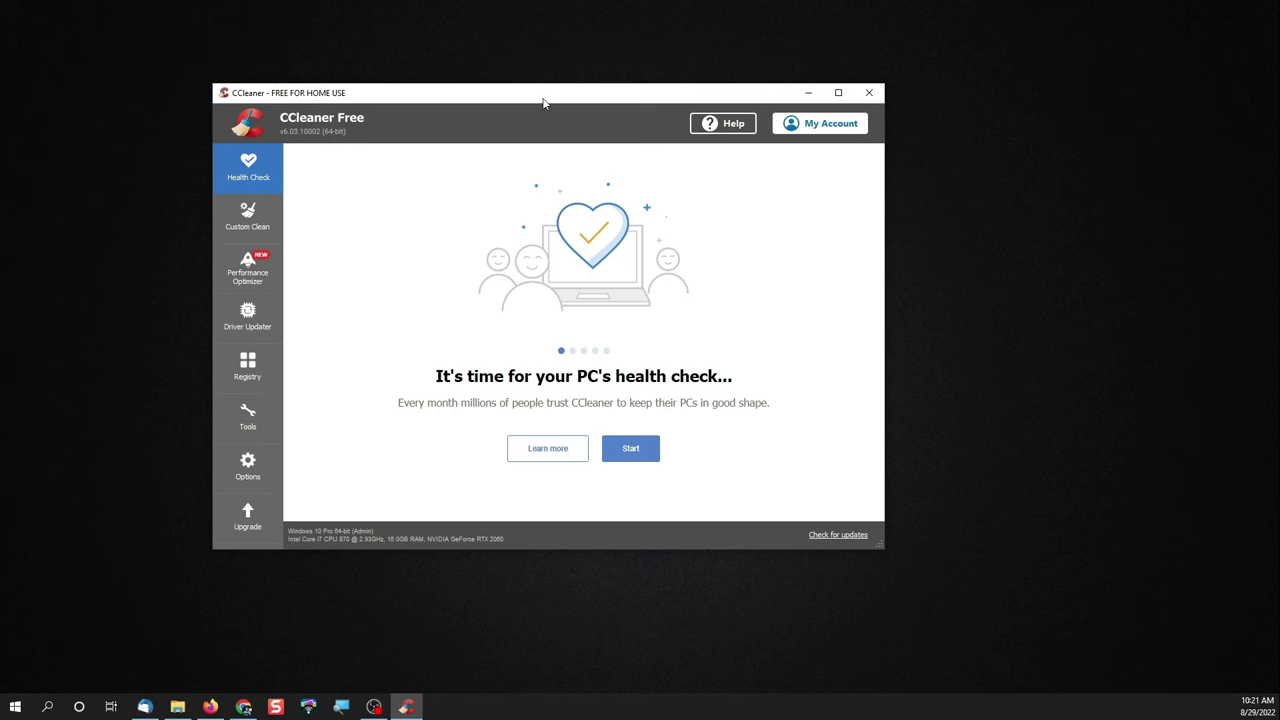
Review CCleaner's Custom Clean items, finding about 537 MB removable, then close CCleaner.
{"action": "left_click", "coordinate": [247, 215]}
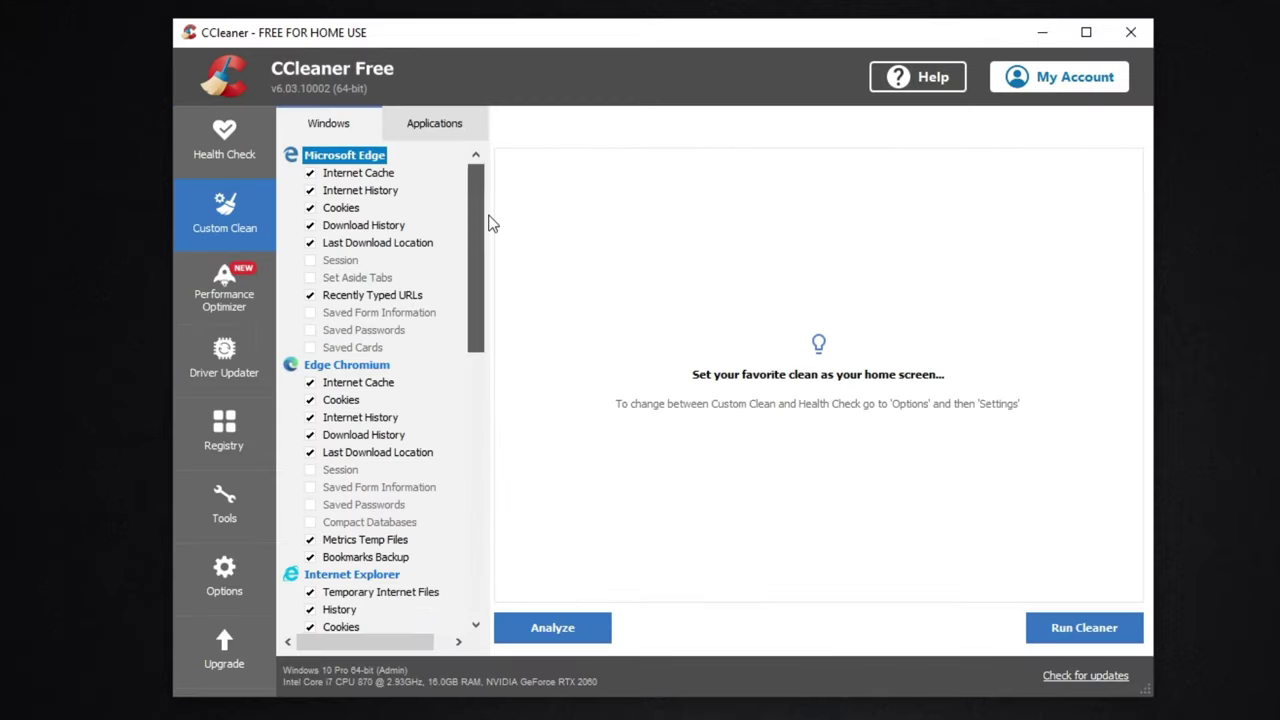
{"action": "left_click_drag", "start_coordinate": [480, 222], "coordinate": [466, 441]}
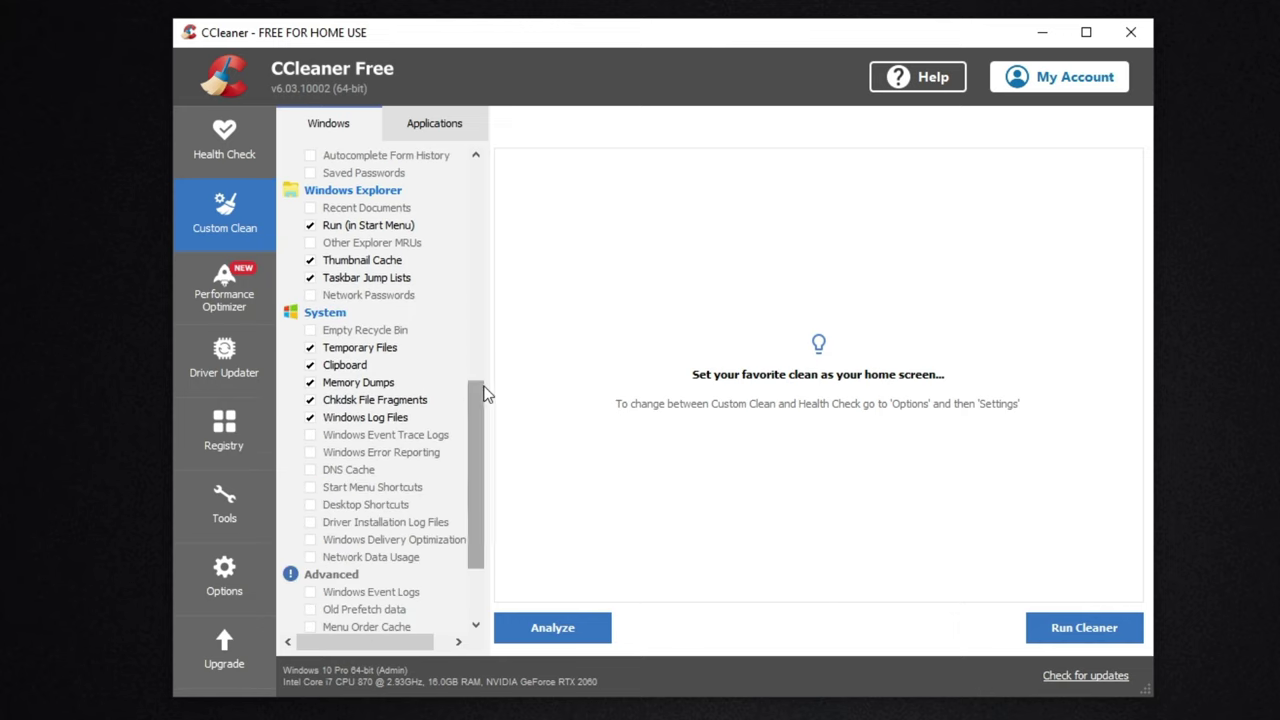
{"action": "left_click_drag", "start_coordinate": [473, 404], "coordinate": [474, 487]}
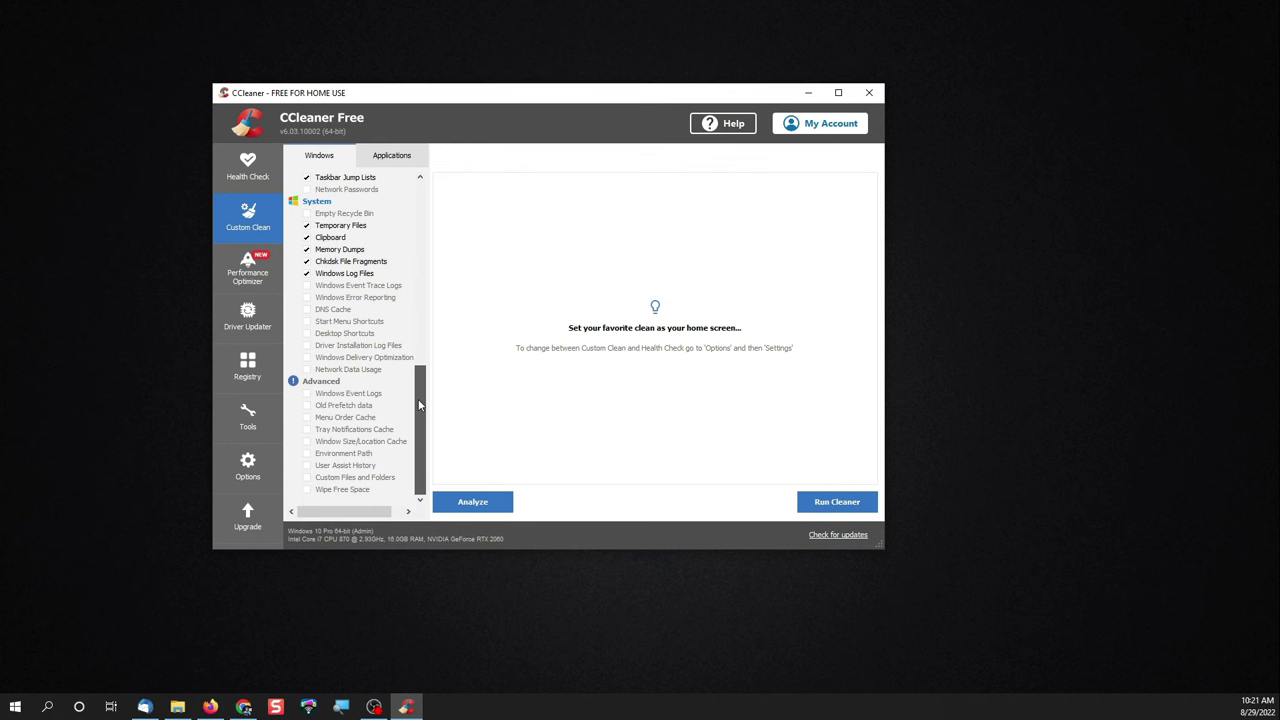
{"action": "scroll", "coordinate": [419, 405], "scroll_direction": "up", "scroll_amount": 10}
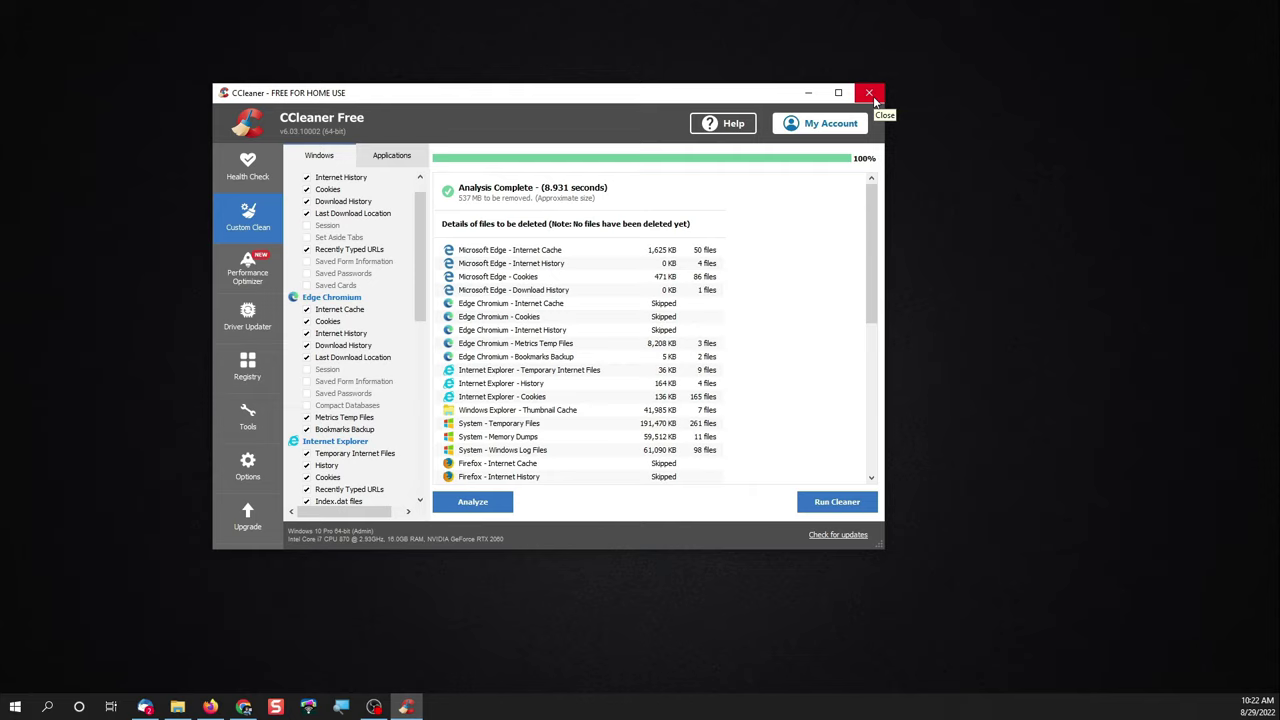
{"action": "left_click", "coordinate": [870, 93]}
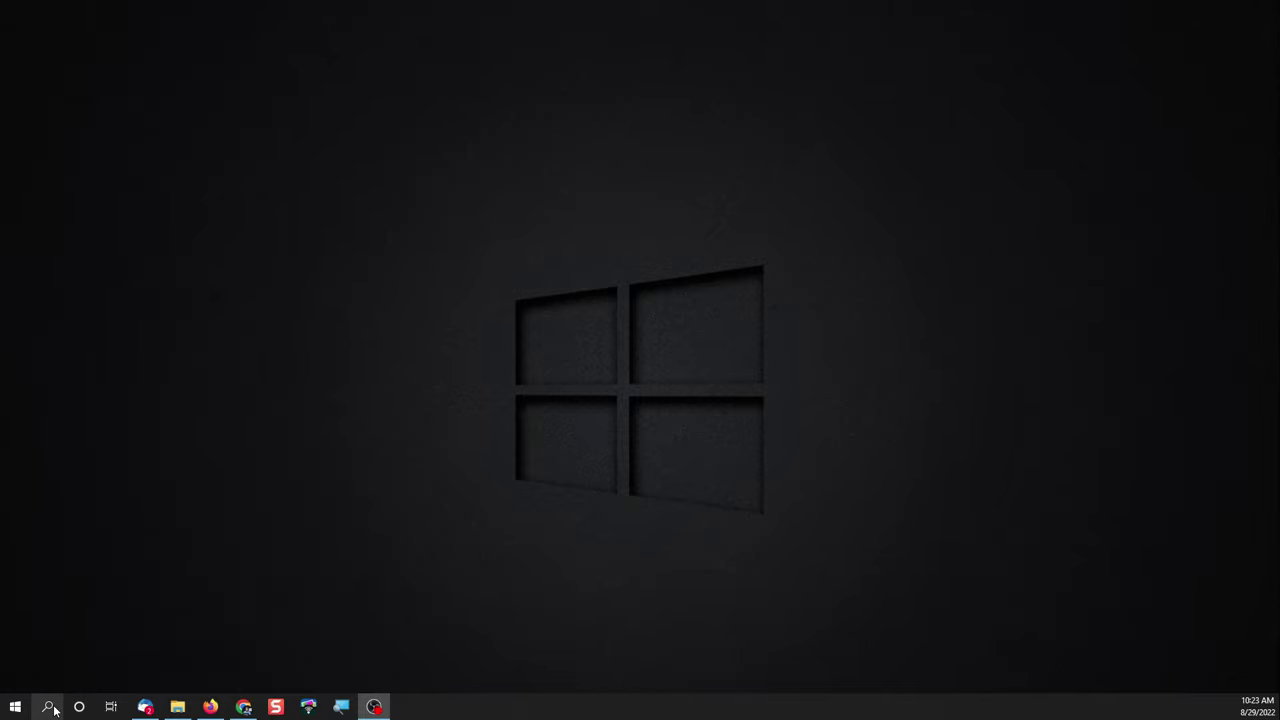
Open Command Prompt as administrator and run chkdsk /f.
{"action": "left_click", "coordinate": [50, 707]}
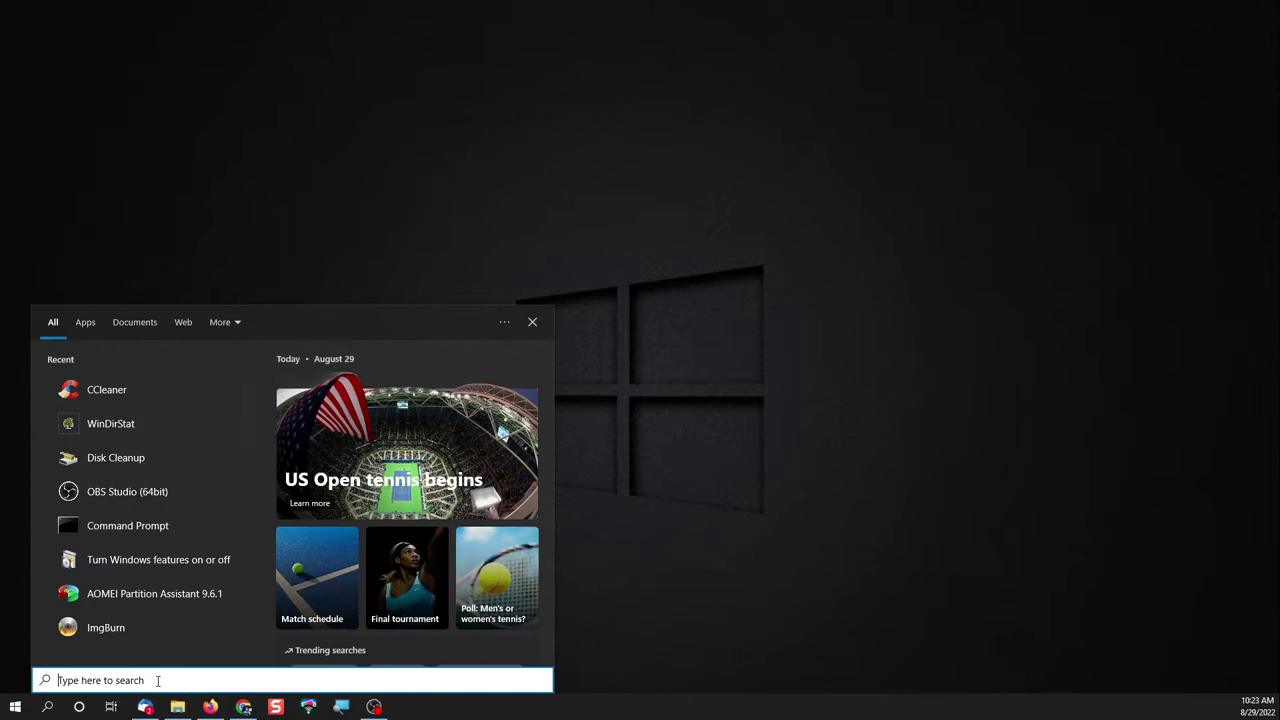
{"action": "type", "text": "cmd"}
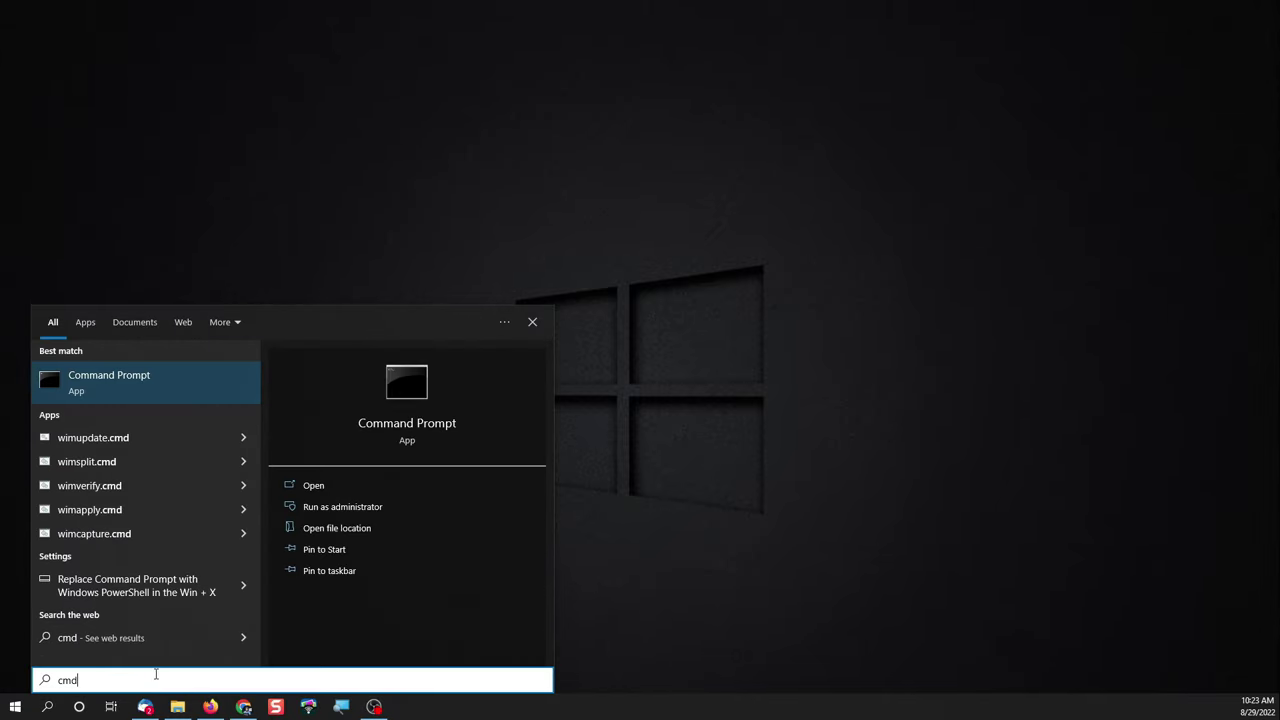
{"action": "left_click", "coordinate": [353, 510]}
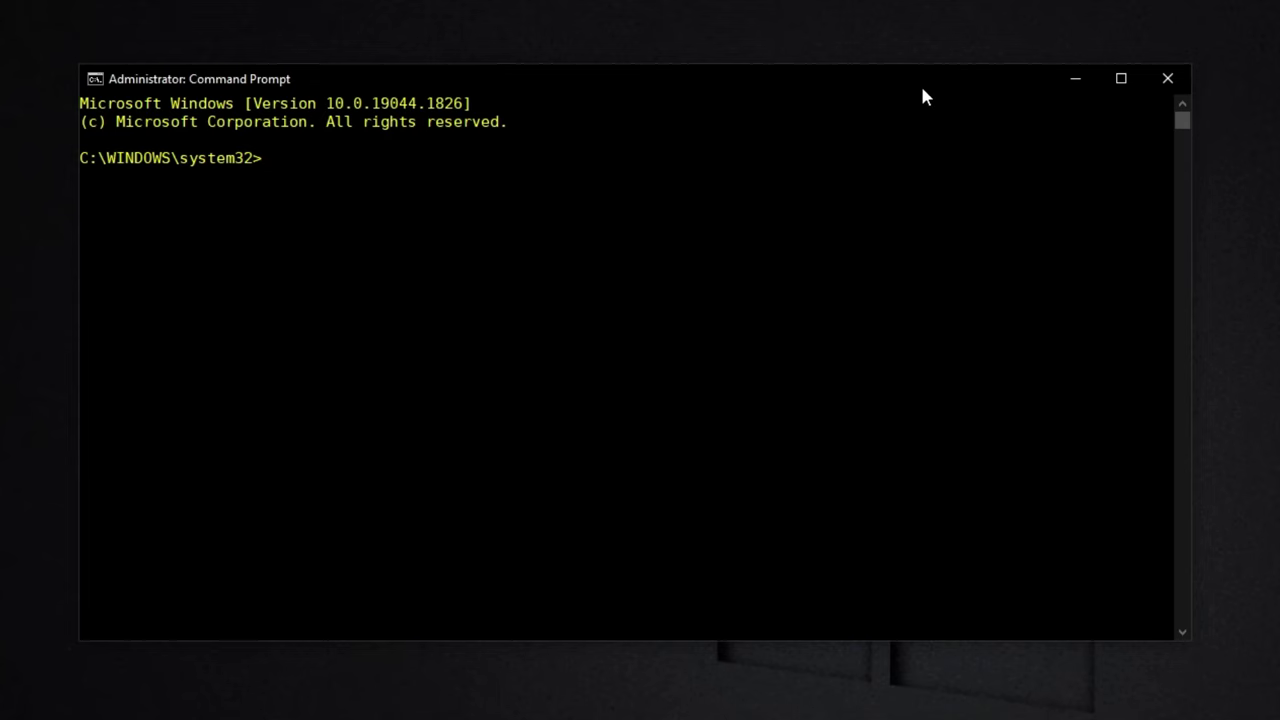
{"action": "type", "text": "chkdsk /f"}
{"action": "key", "text": "Return"}
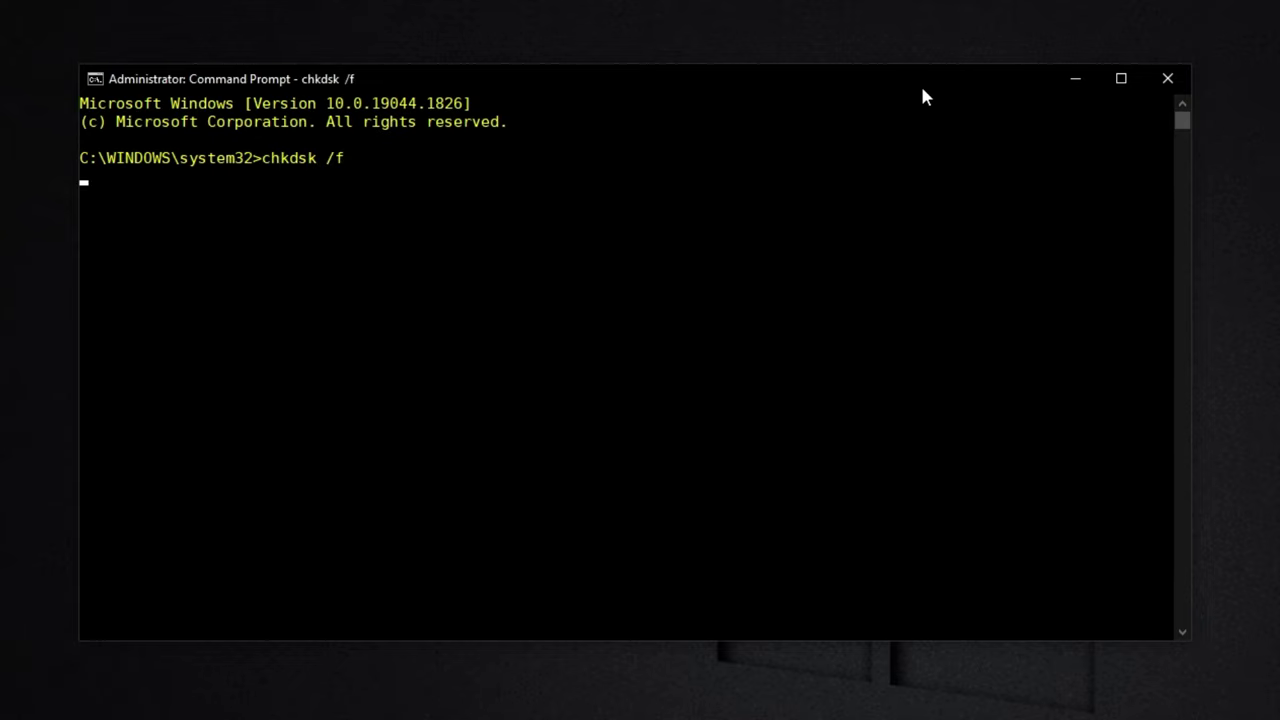